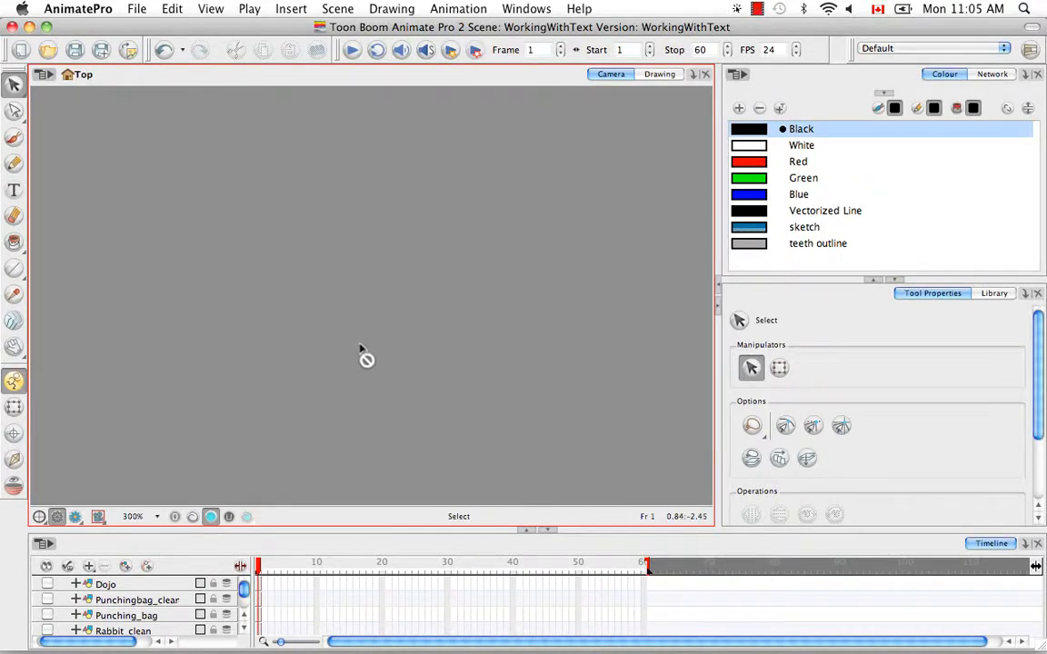
Step: Add a new drawing layer to the scene and name it Text
key("alt+t")
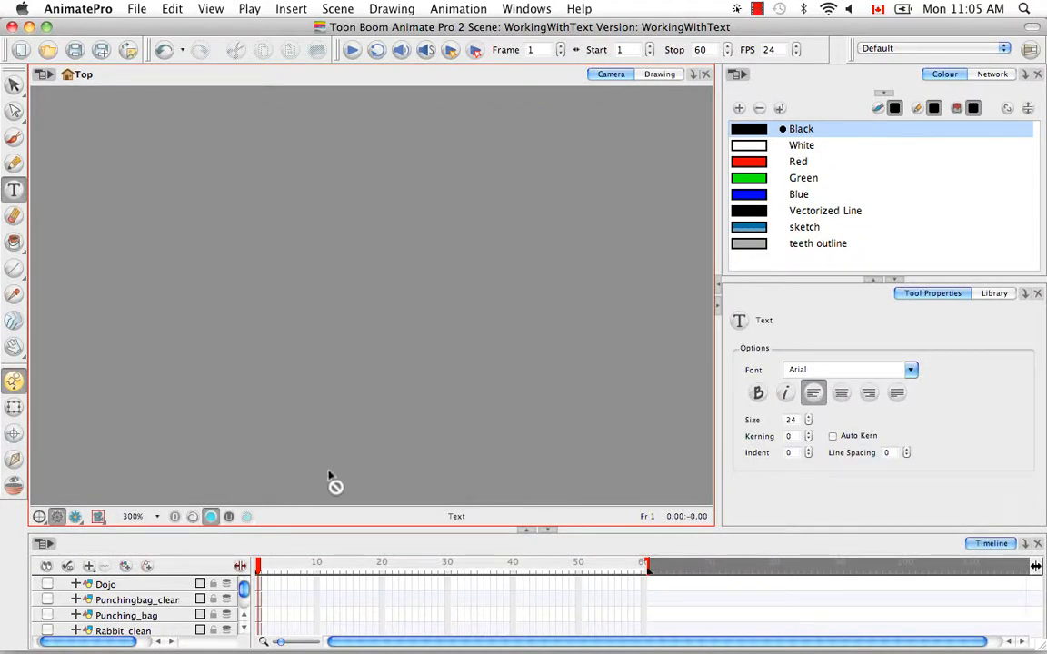
left_click(125, 566)
double_click(114, 585)
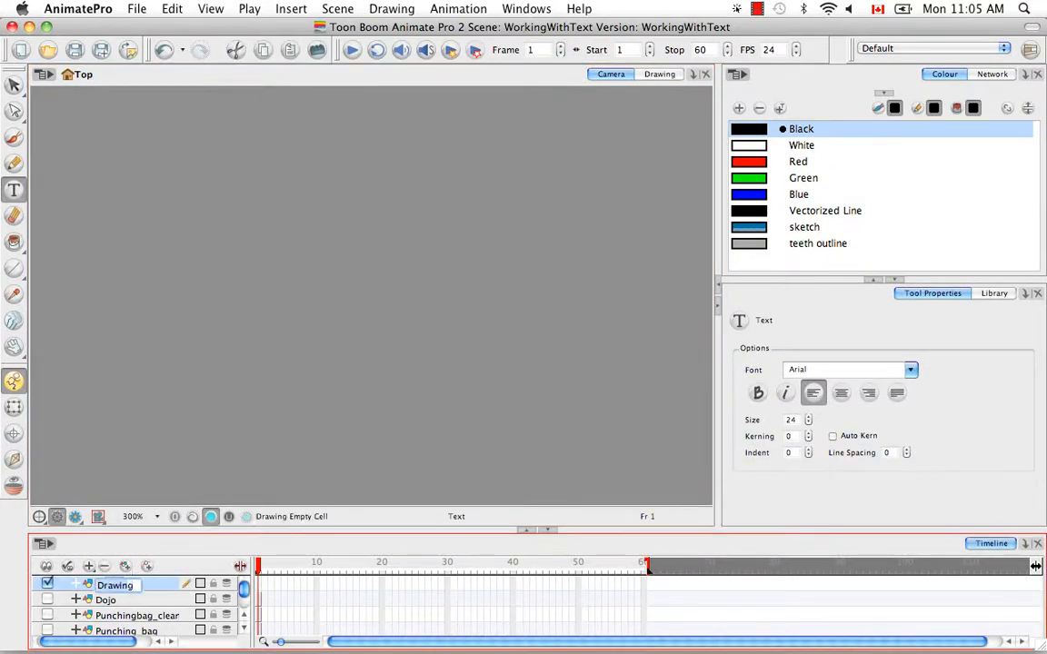
key("BackSpace")
type("Text")
key("Return")
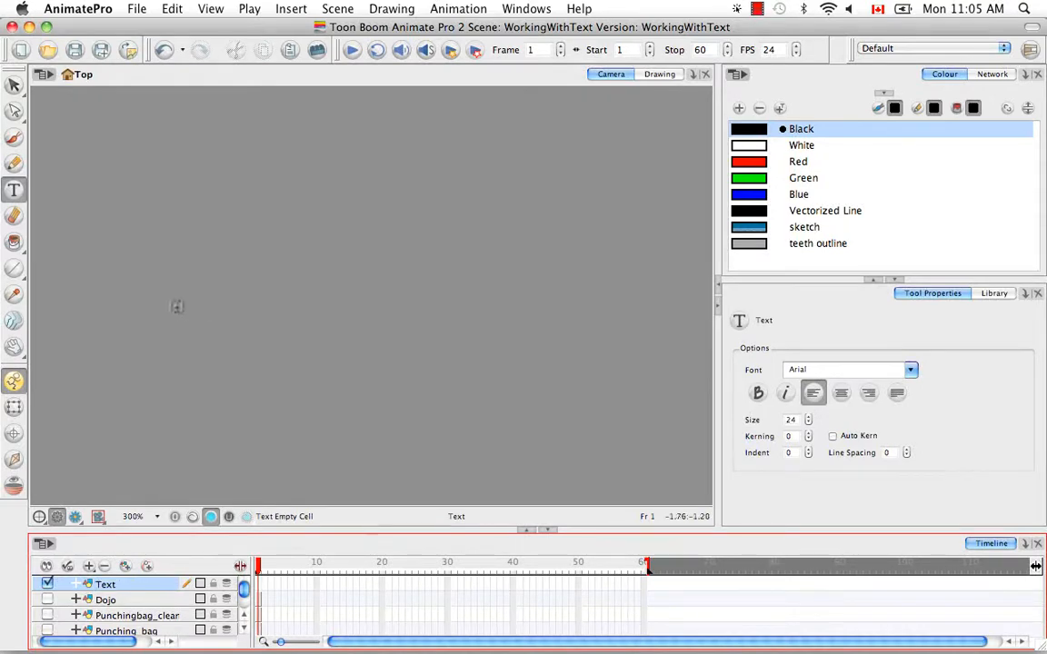
Step: Create the text "Karate Rabbit" in the camera view on the Text layer
left_click(164, 316)
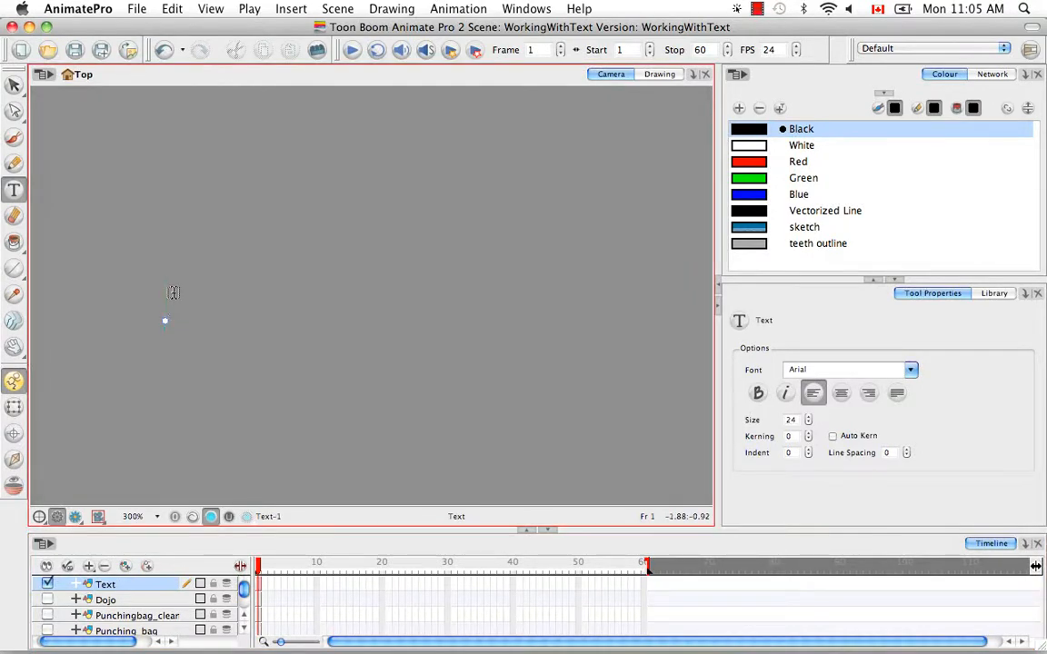
type("Karate Ra")
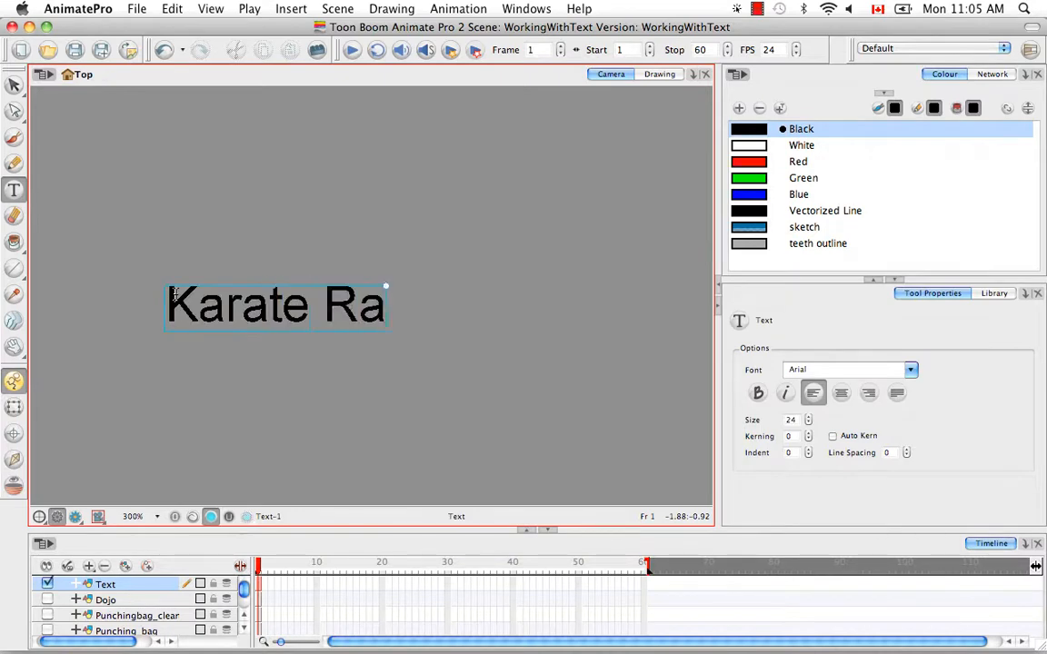
type("bbit")
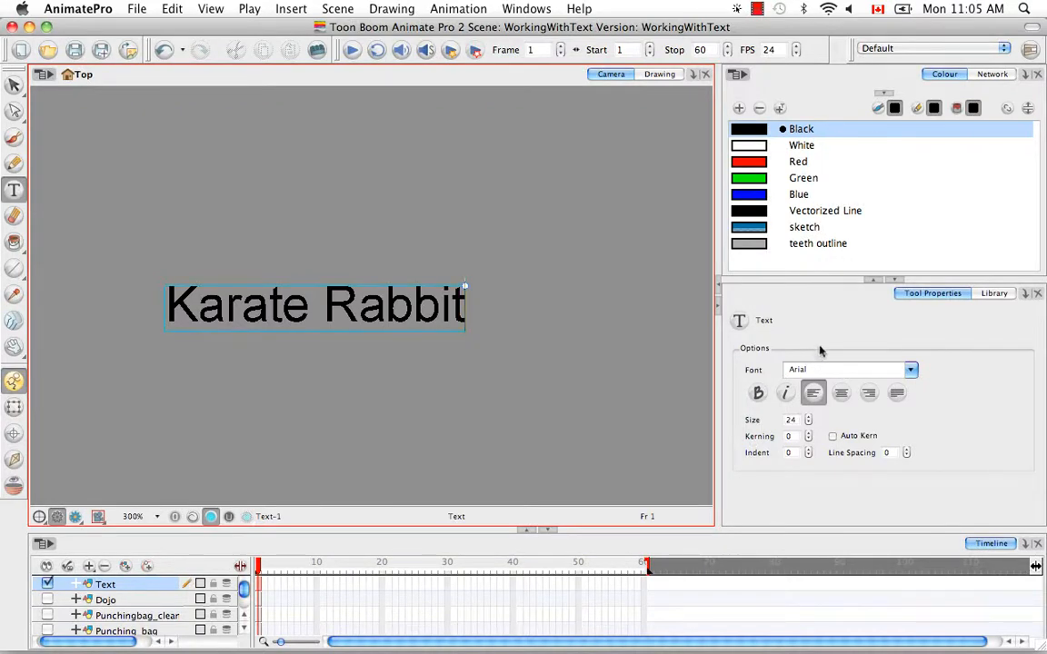
Step: Try the Baghdad font without selecting the text, and return the font setting to Arial
left_click(910, 370)
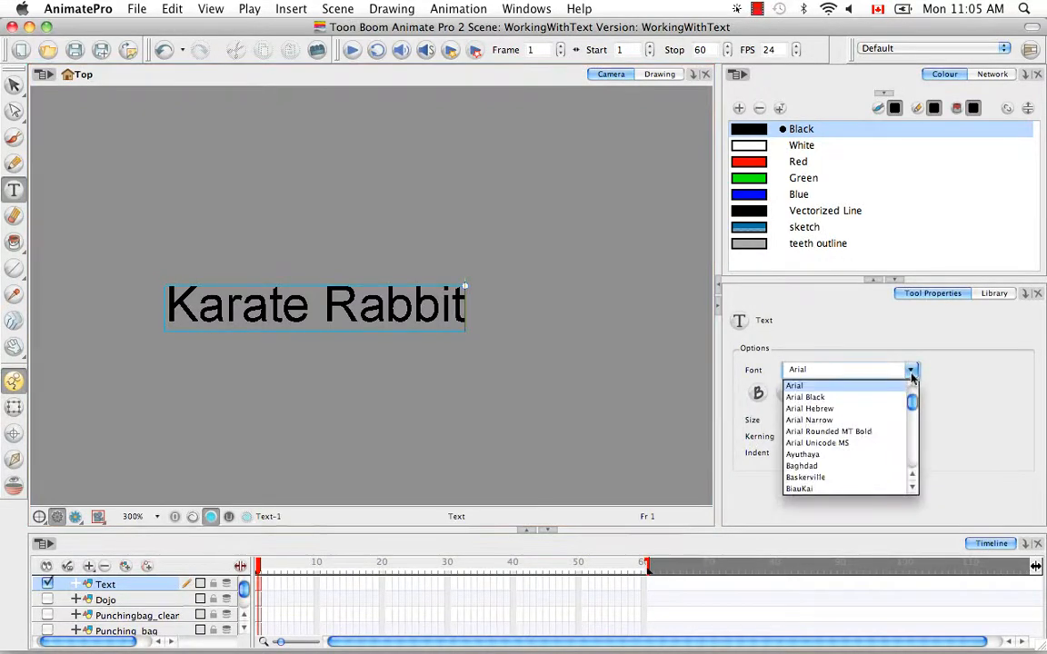
left_click(839, 465)
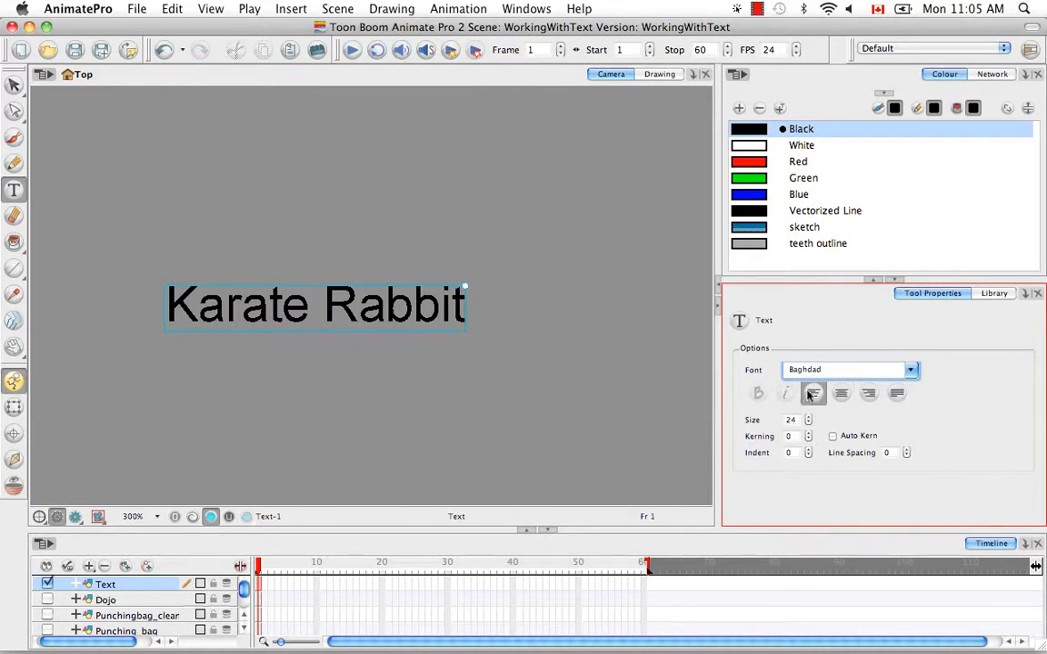
left_click(910, 372)
left_click_drag(912, 407, 912, 397)
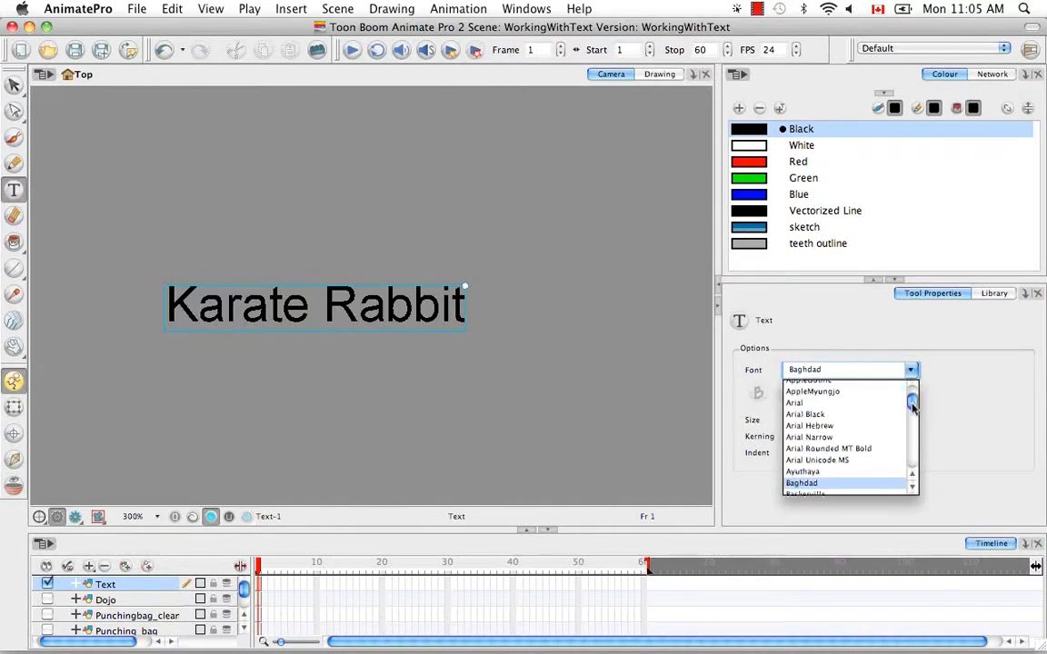
left_click(829, 404)
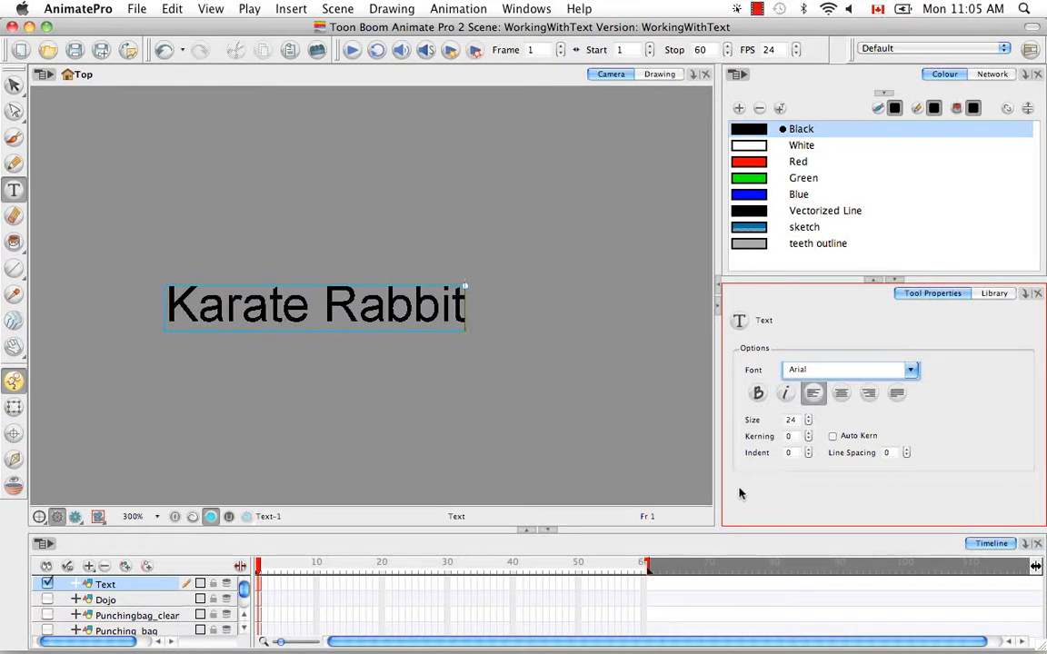
Step: Make the entire Karate Rabbit text bold and italic
left_click(757, 396)
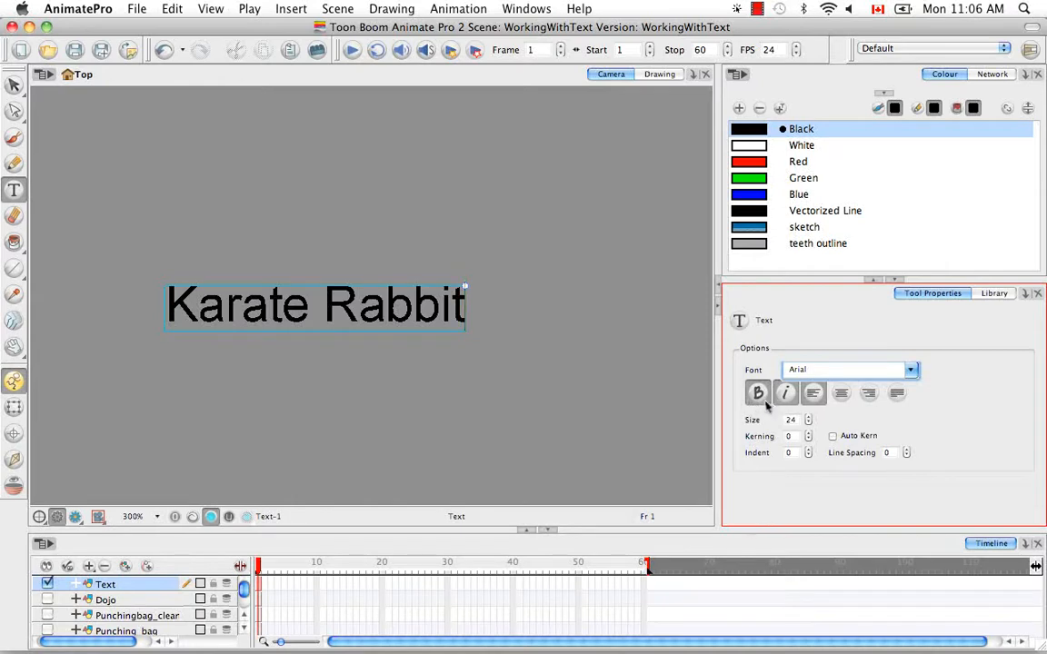
left_click(459, 309)
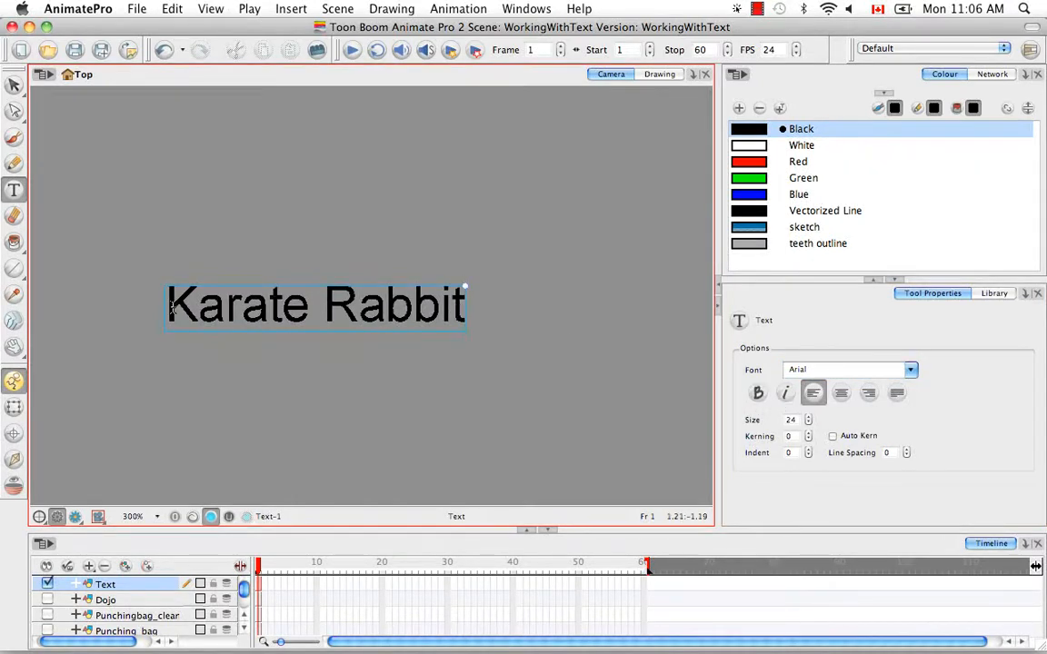
left_click_drag(171, 309, 481, 289)
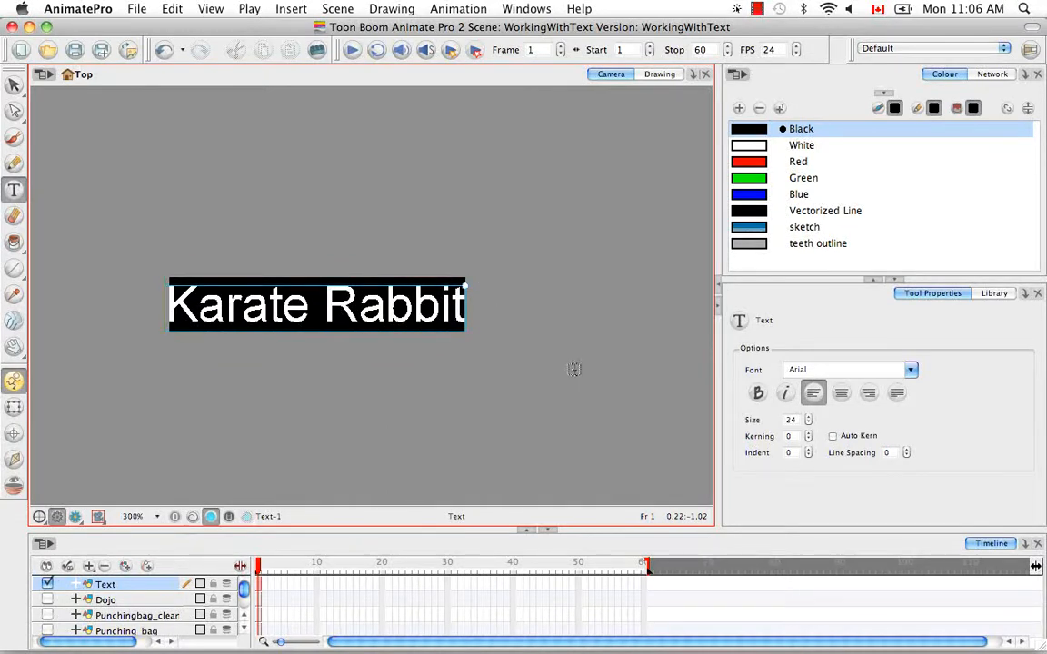
left_click(758, 393)
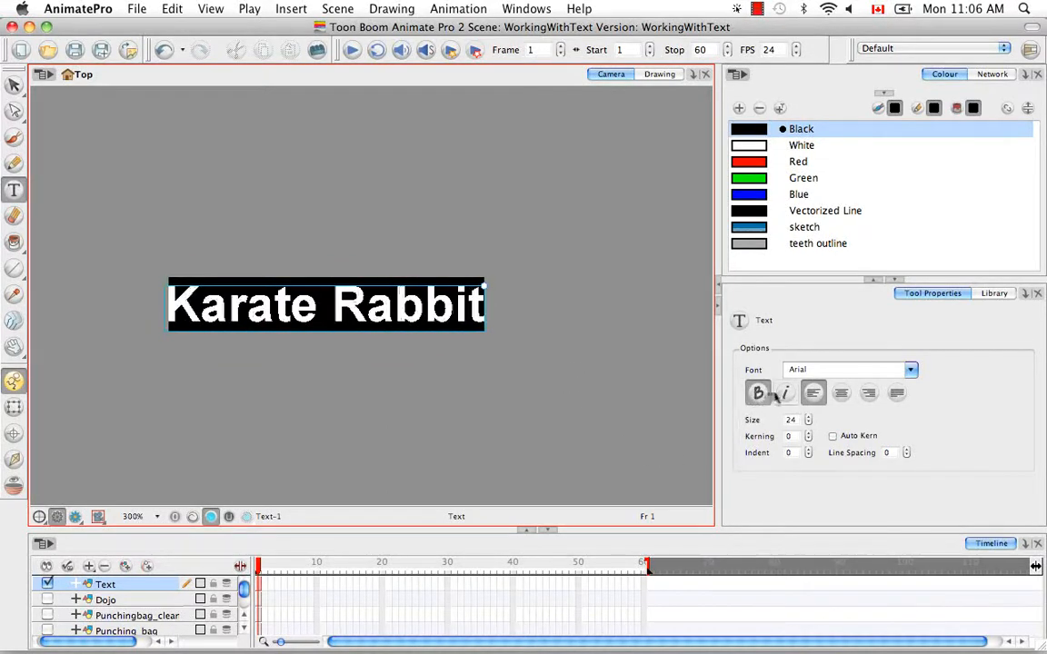
left_click(785, 394)
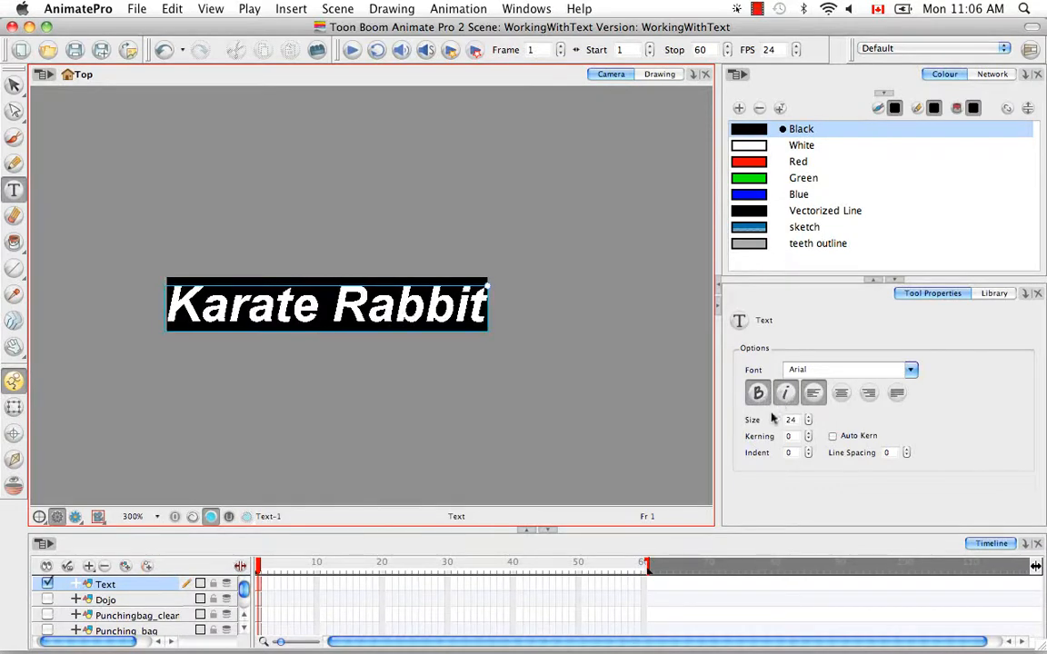
Step: Change the font of the selected Karate Rabbit text to Karate
left_click(911, 371)
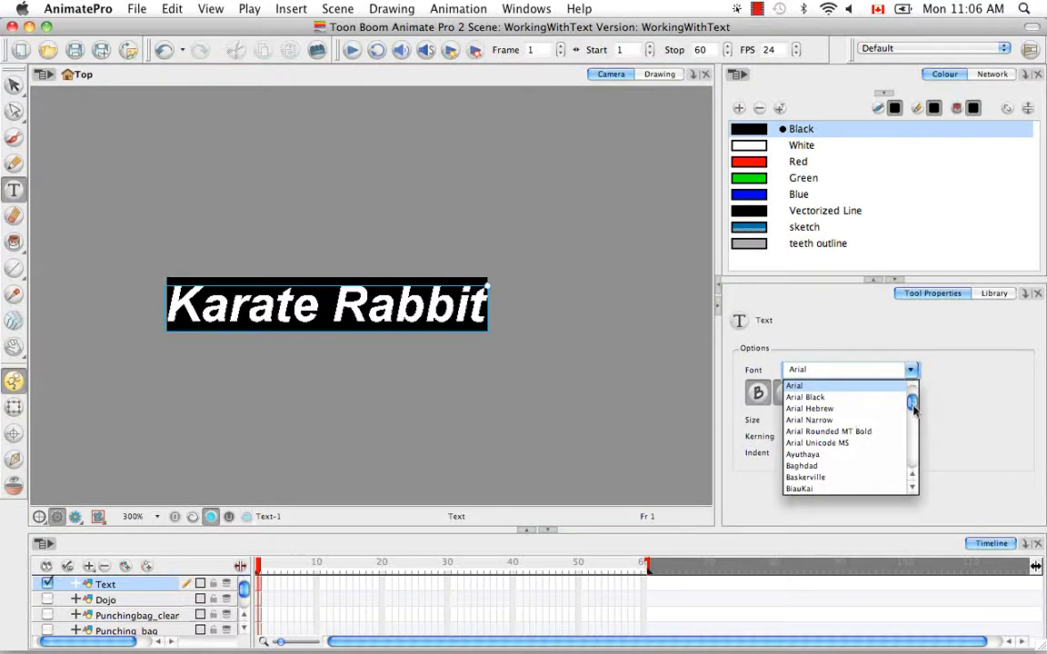
left_click_drag(914, 409, 912, 441)
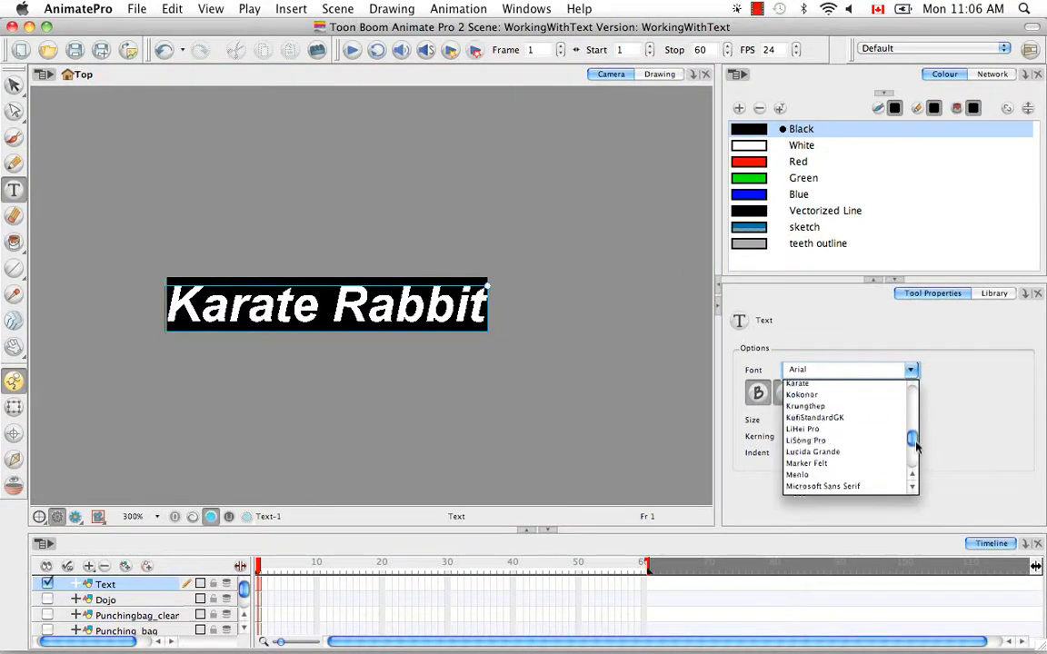
left_click(805, 388)
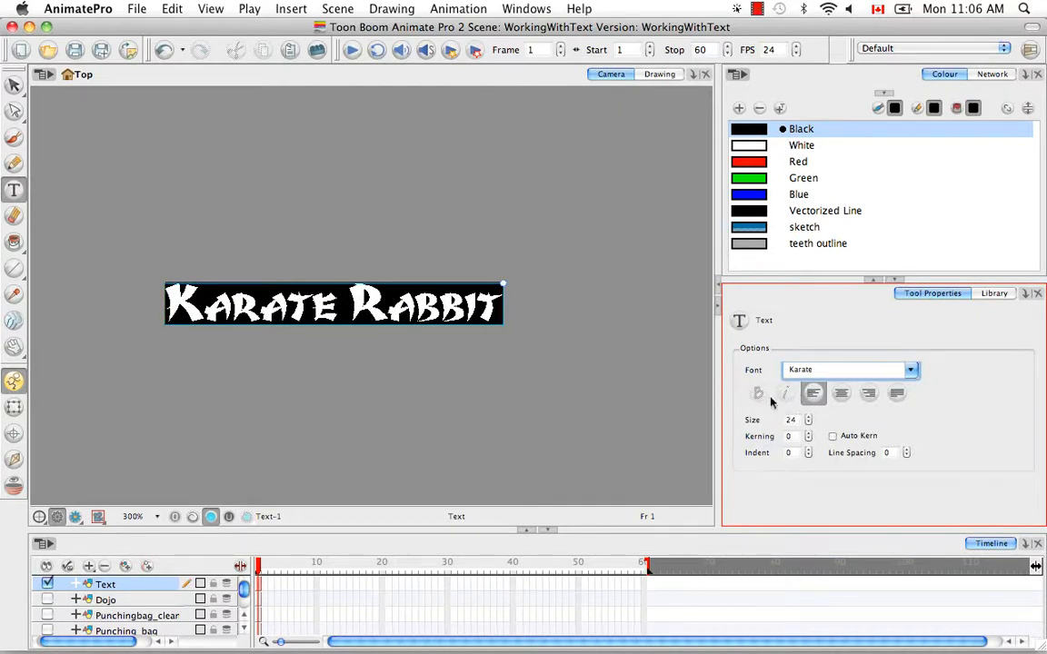
Step: Break the title onto two lines before Rabbit and add 123 after Rabbit
left_click(491, 356)
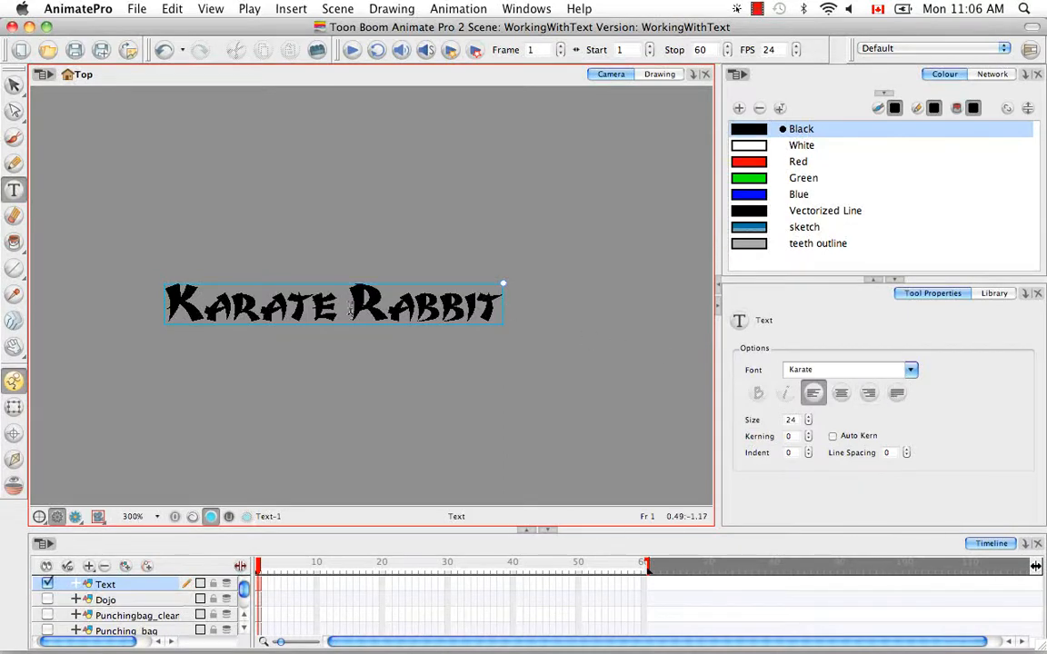
key("BackSpace")
key("Return")
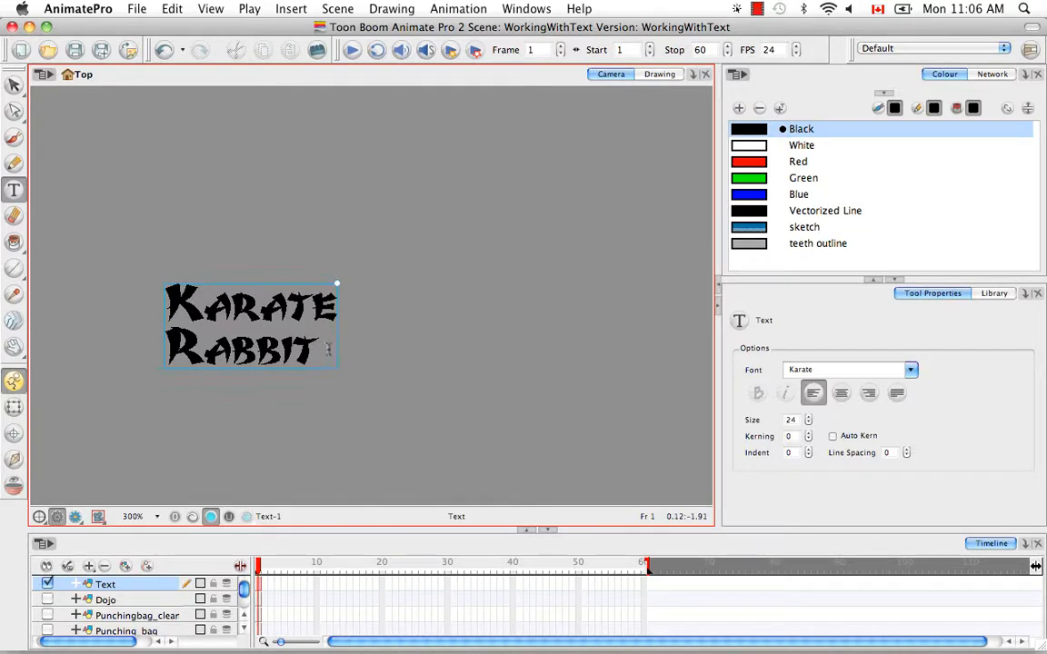
type("123")
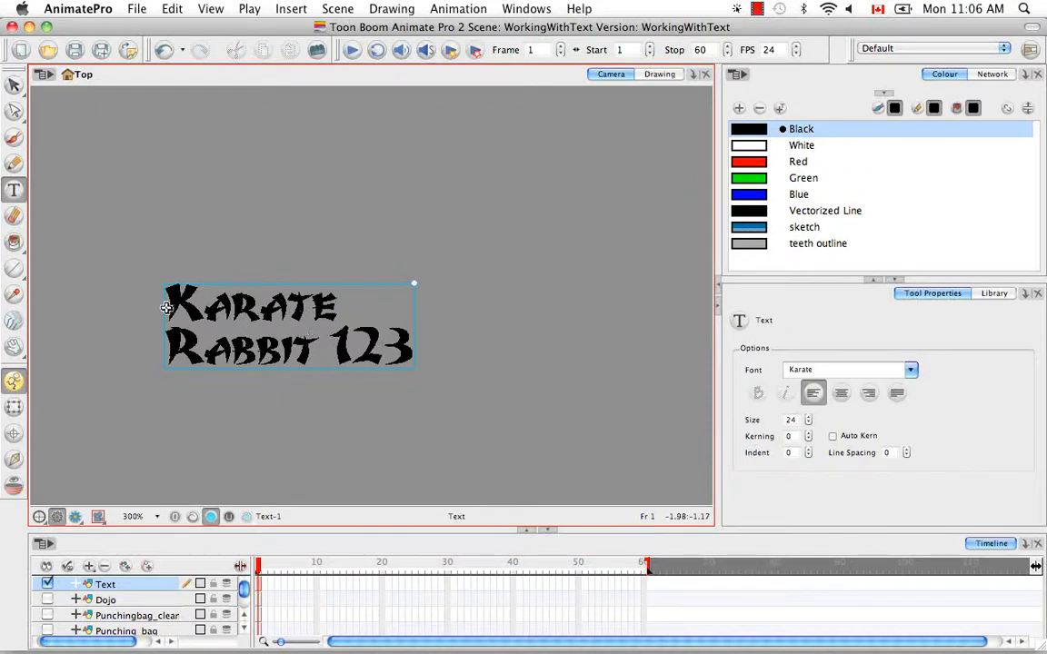
Step: Try centre, right and full justification on both lines of the text
left_click_drag(170, 309, 444, 354)
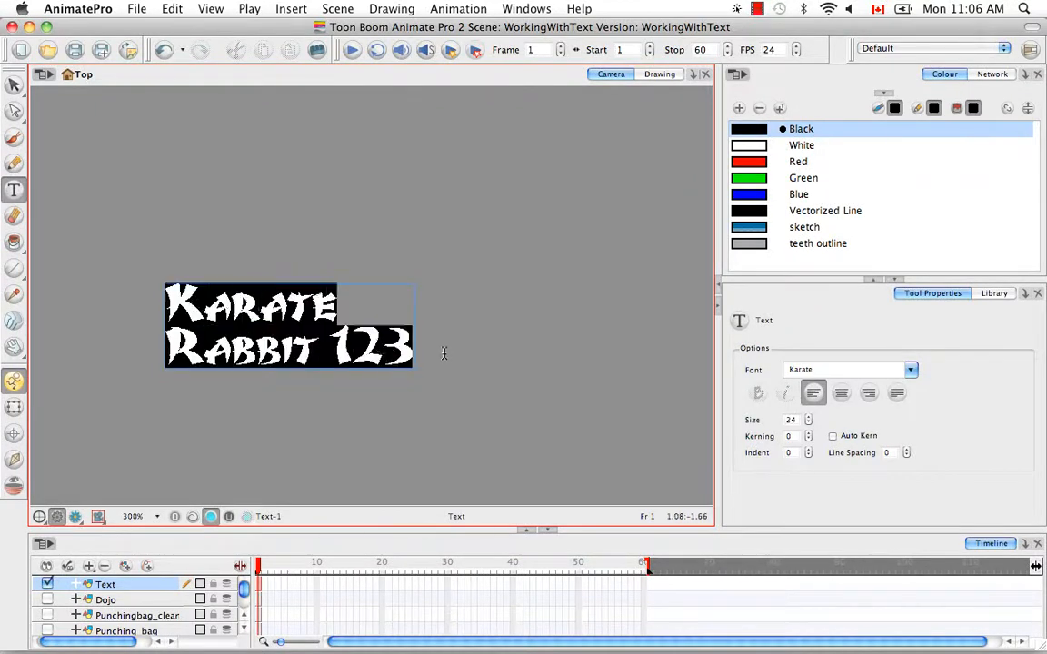
left_click(841, 393)
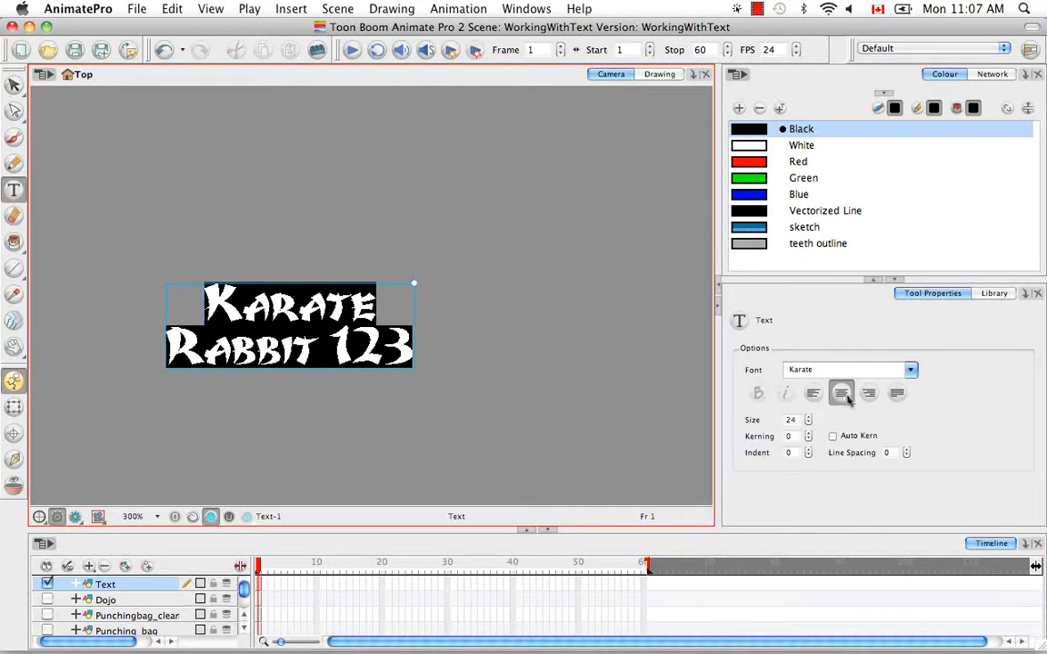
left_click(870, 396)
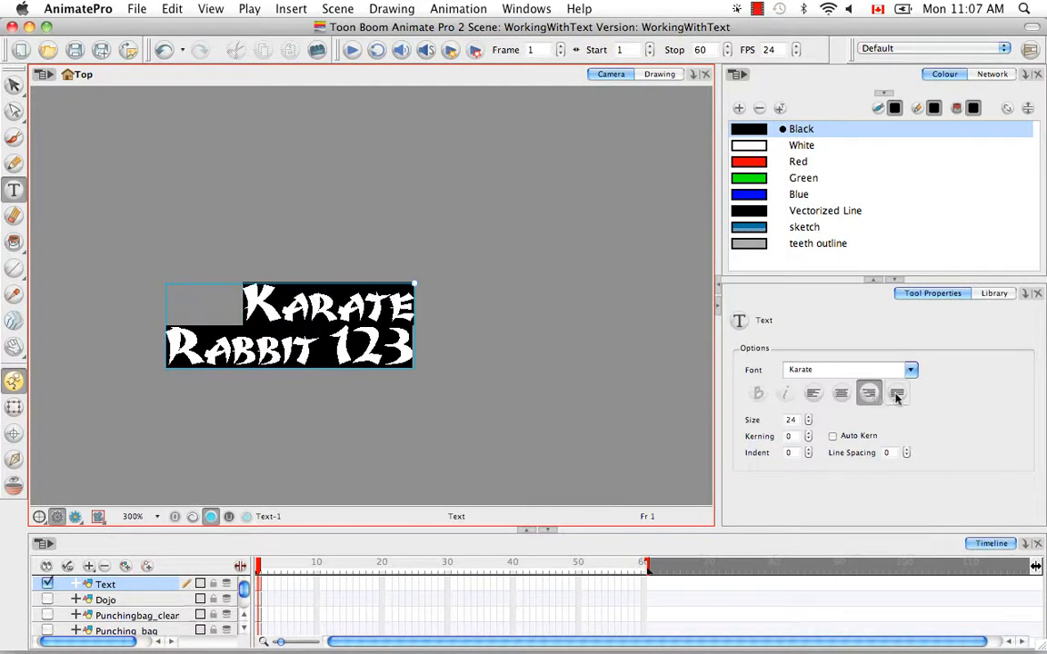
left_click(897, 395)
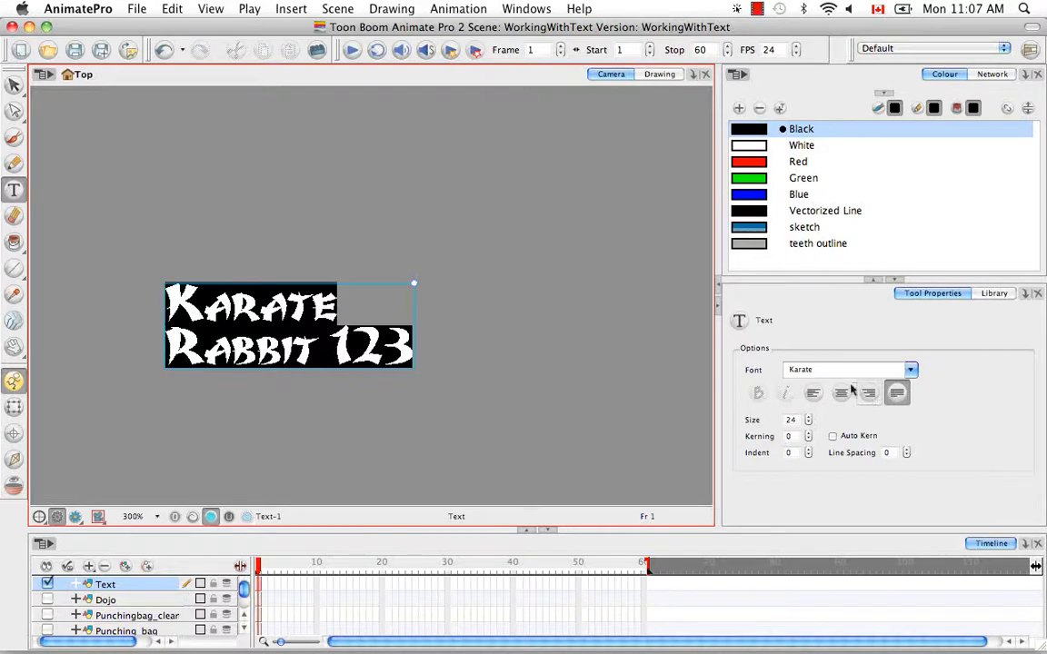
Step: Align both lines of the text to the left and set their font size to 32
left_click(186, 309)
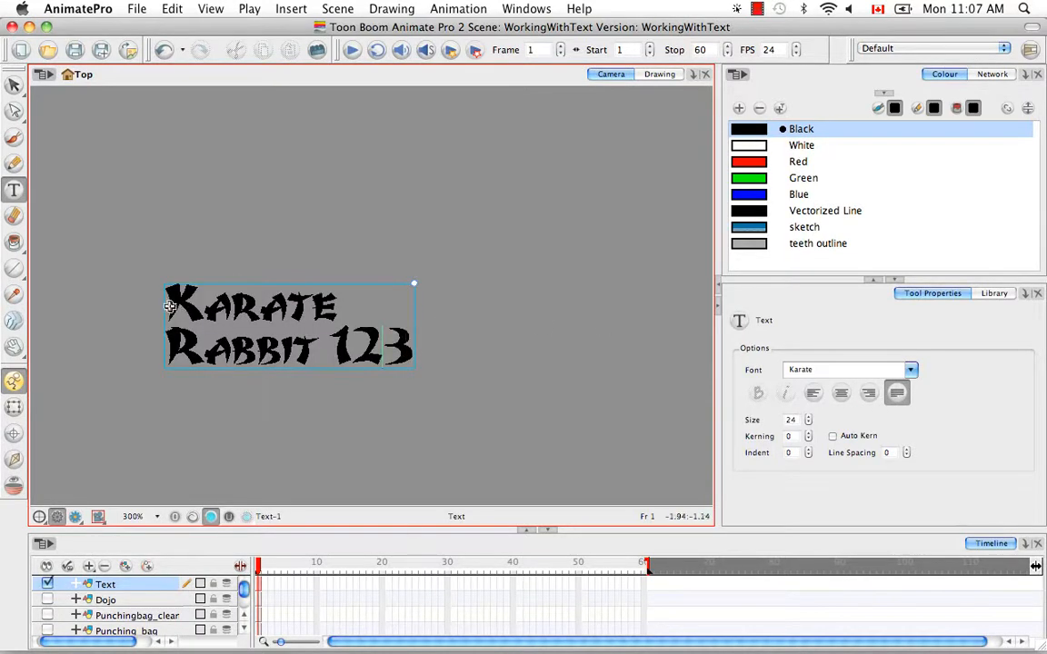
left_click_drag(162, 277, 426, 362)
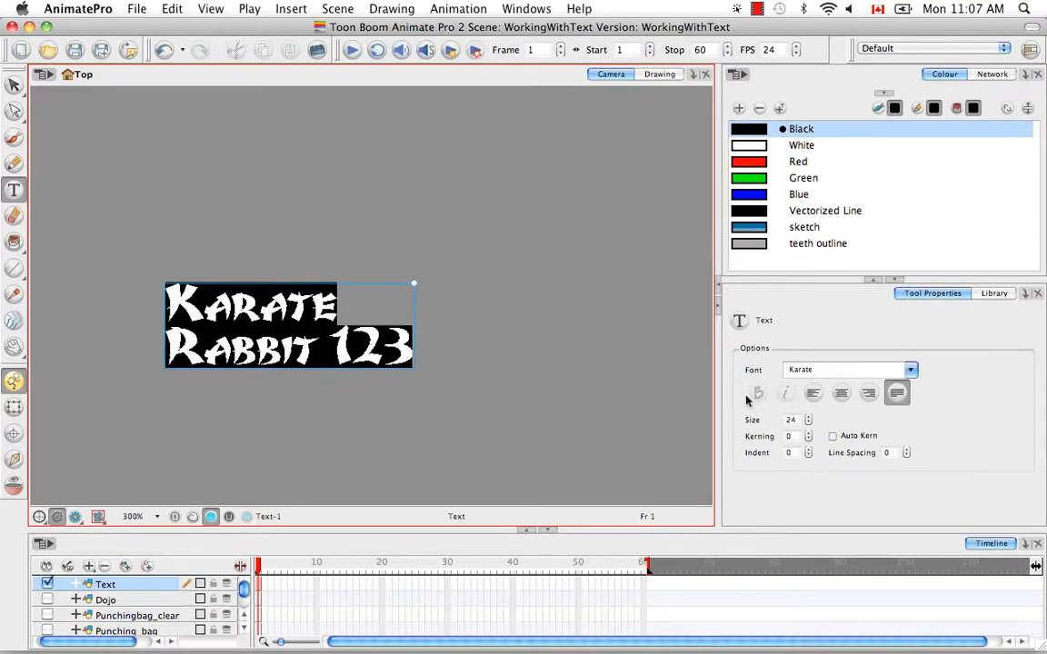
left_click(814, 393)
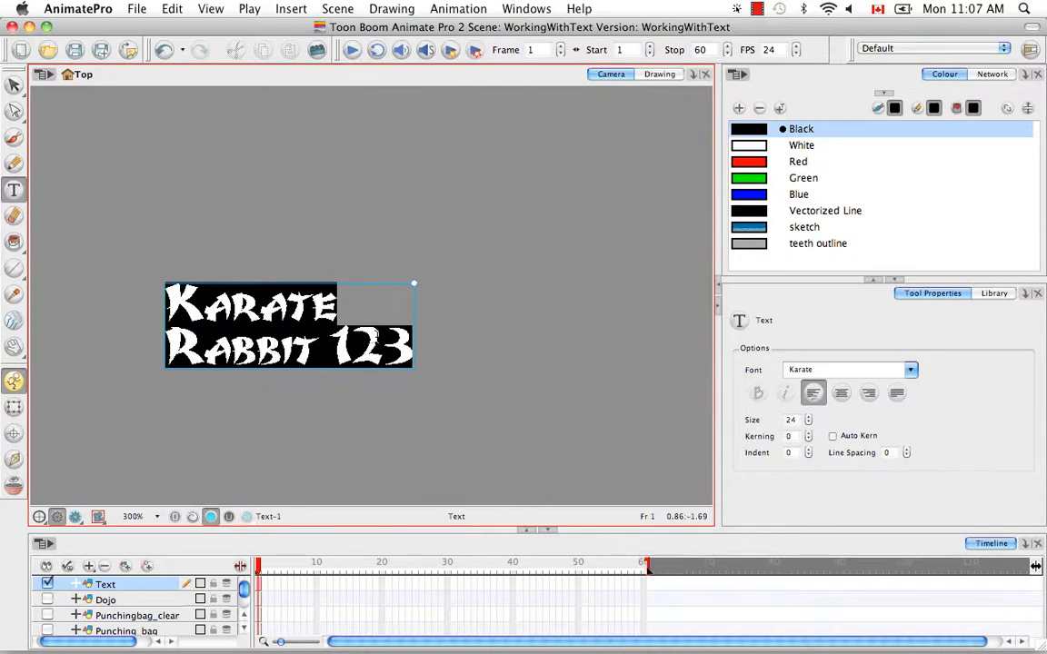
left_click(808, 417)
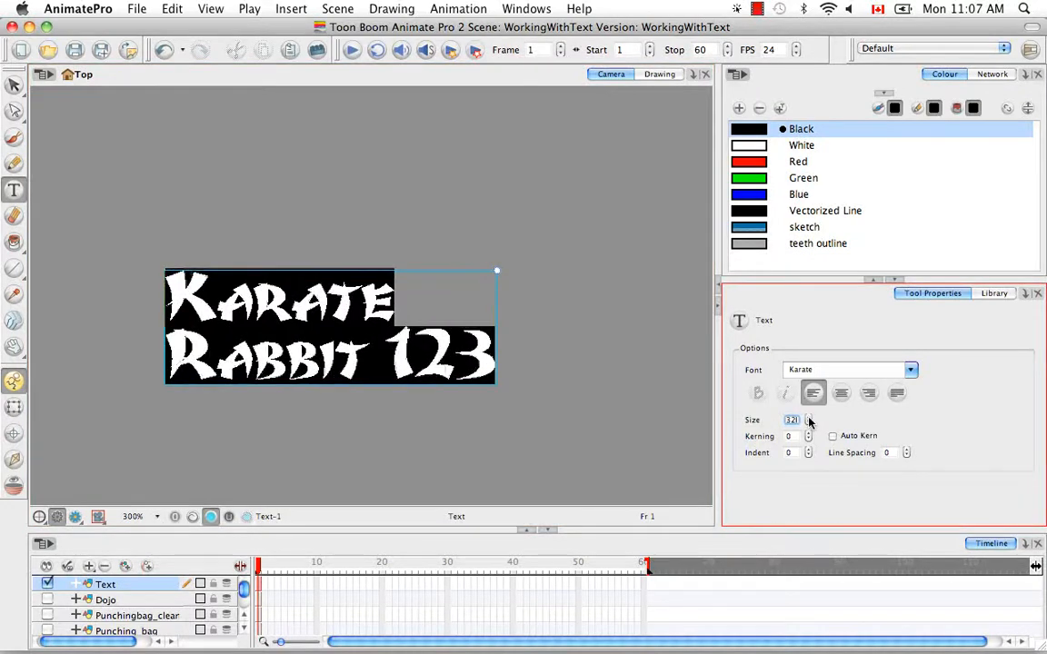
Step: Enlarge only the initial K of Karate to a font size slightly above 40
left_click(400, 320)
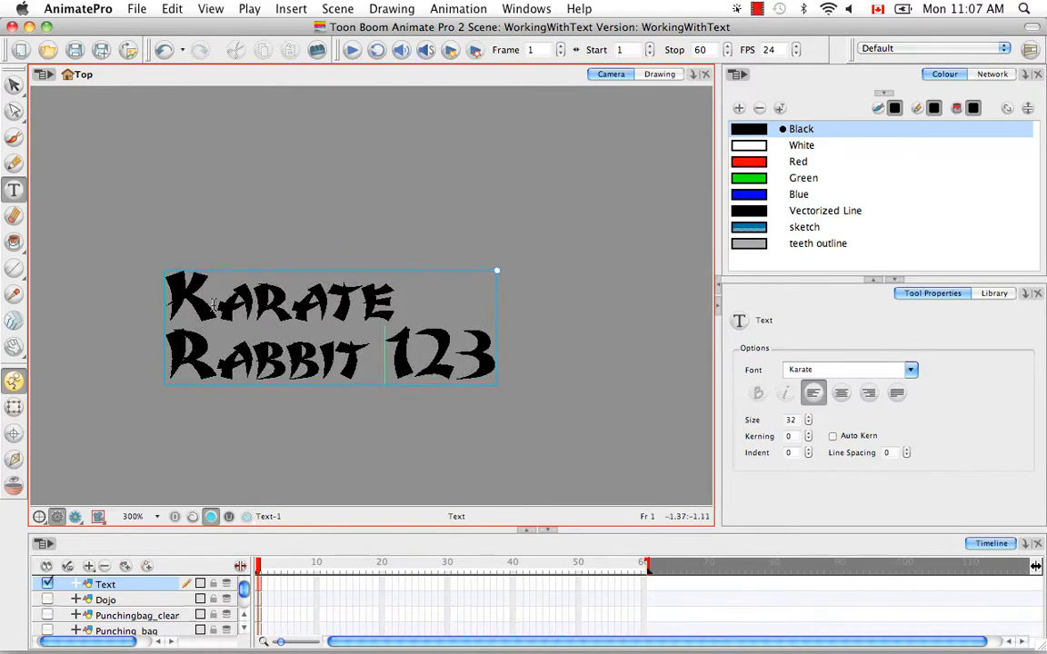
left_click_drag(194, 302, 151, 271)
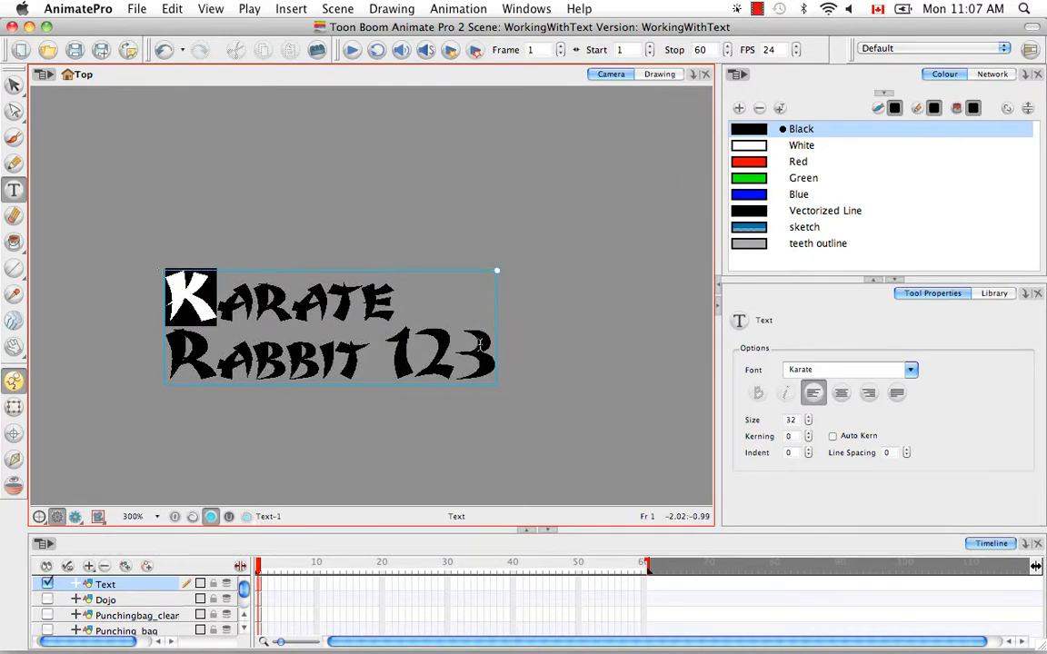
left_click(809, 417)
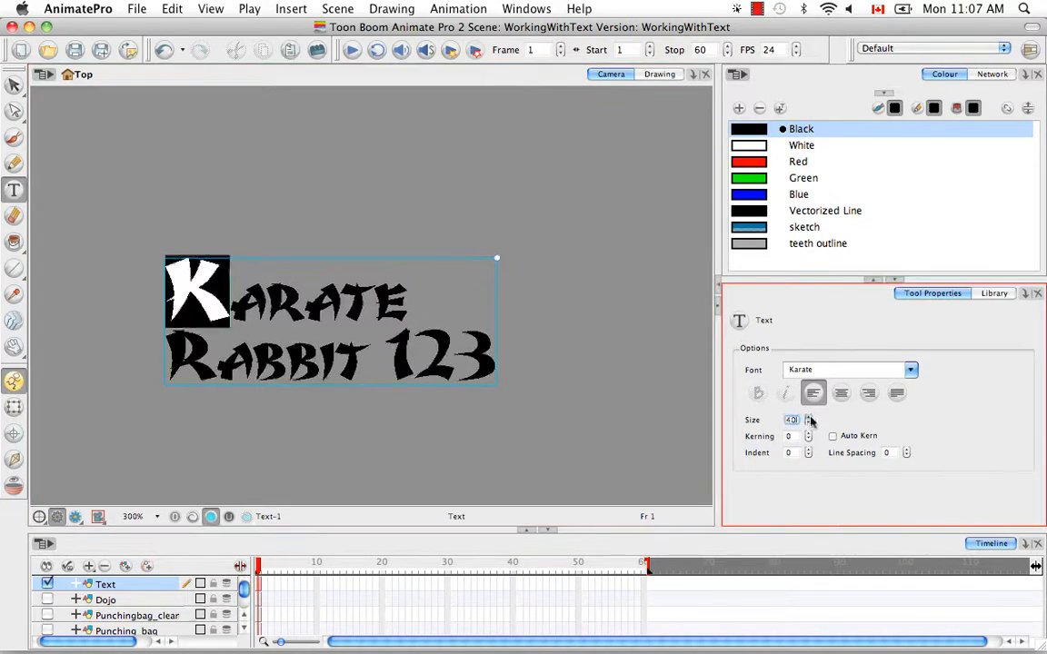
left_click(809, 417)
left_click(416, 323)
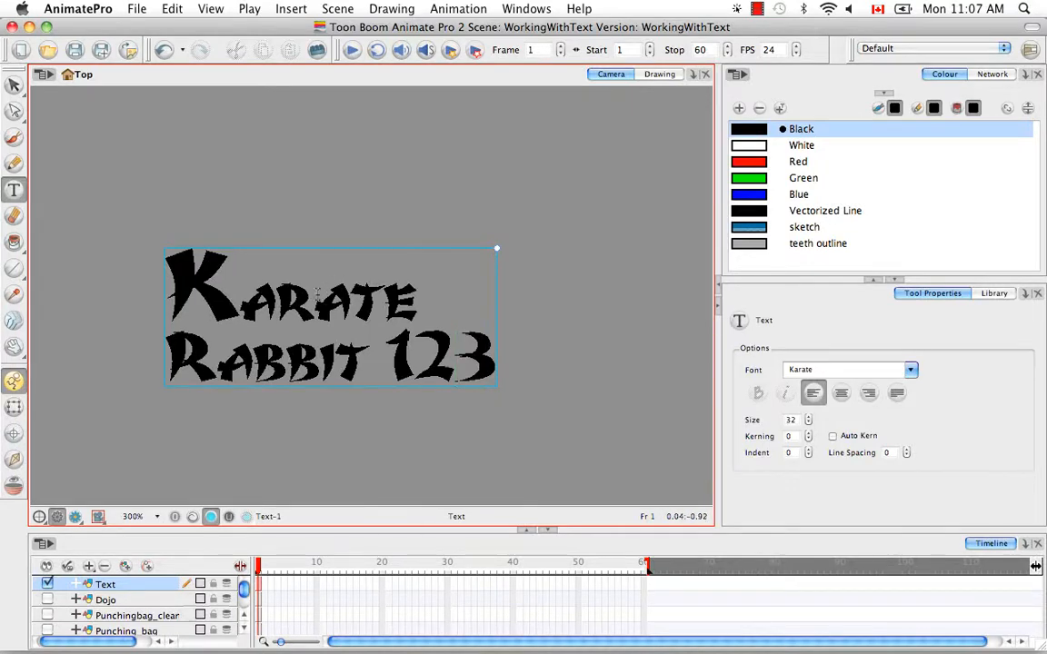
Step: Set the kerning of the letters AT in Karate to 3
left_click_drag(317, 296, 387, 292)
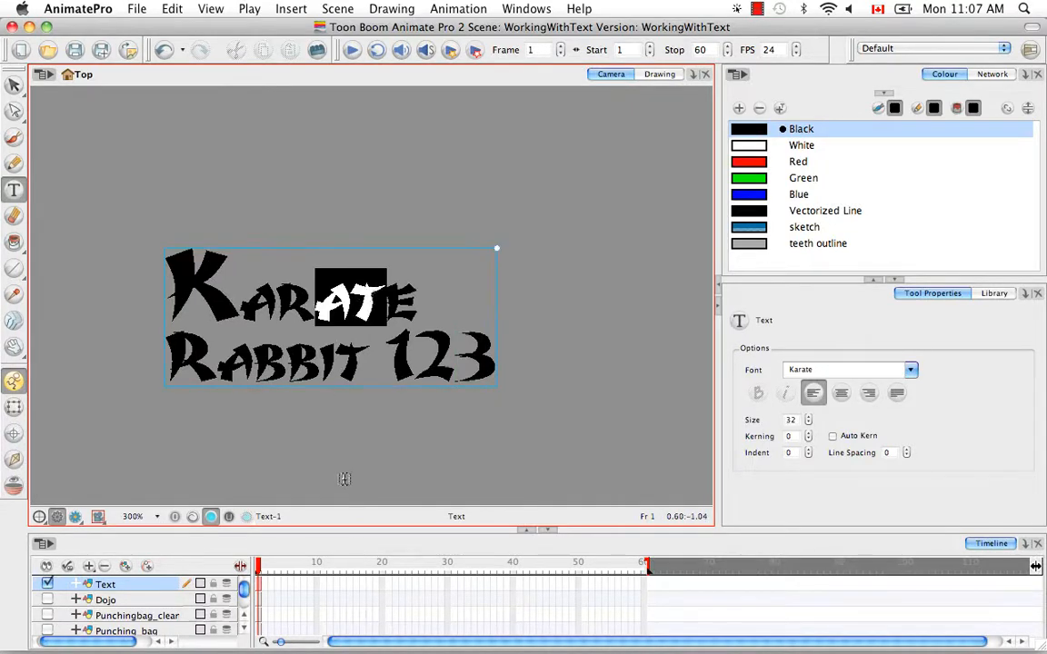
left_click(809, 435)
left_click(809, 434)
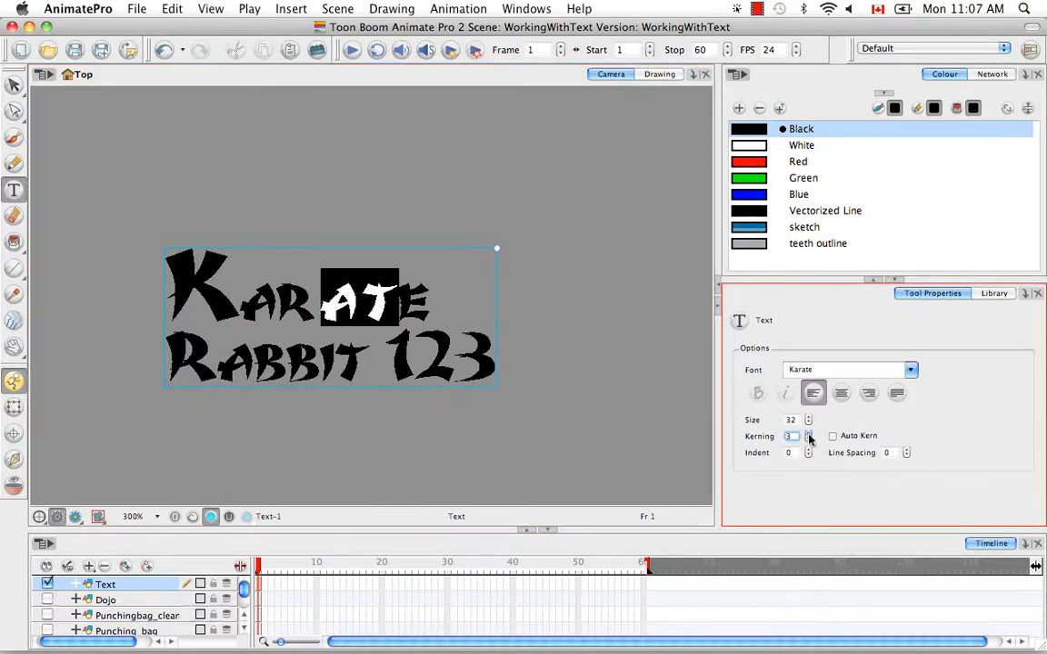
Step: Try tighter kerning down to -5 on the letters AT in Karate, and reset their kerning to 0
left_click(809, 434)
left_click(809, 440)
left_click(809, 441)
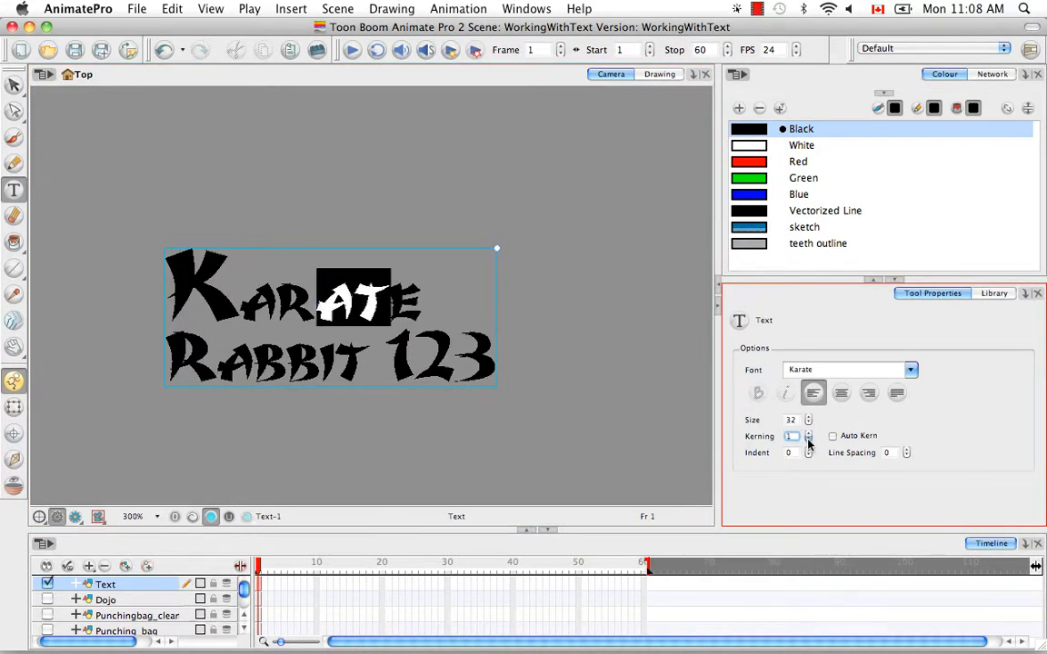
left_click(809, 441)
left_click(809, 441)
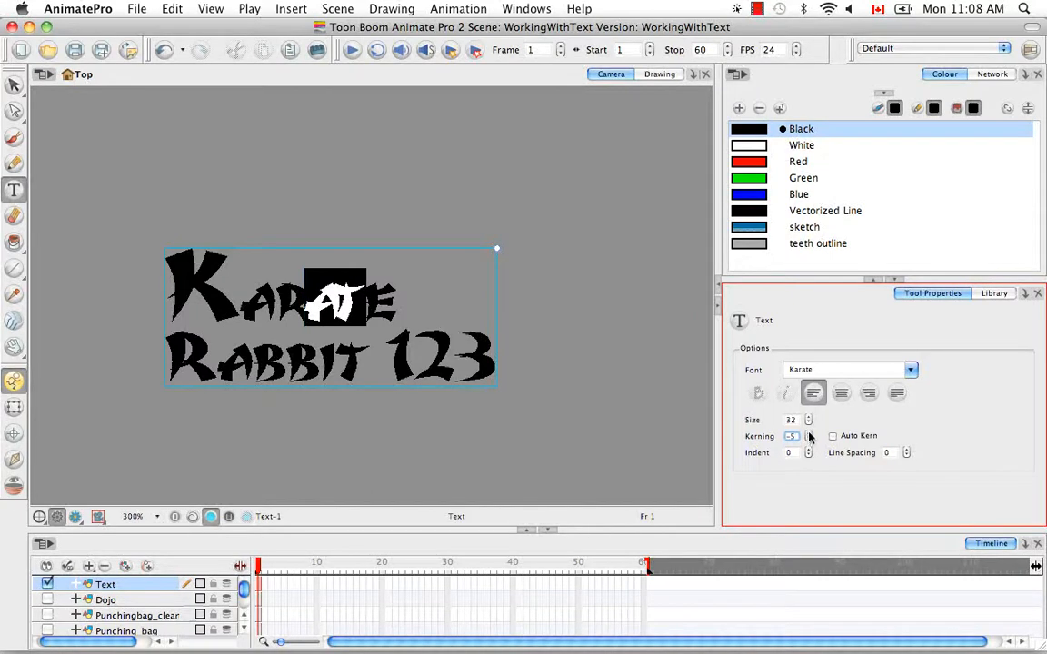
left_click(808, 434)
left_click(809, 435)
left_click(808, 435)
left_click(809, 434)
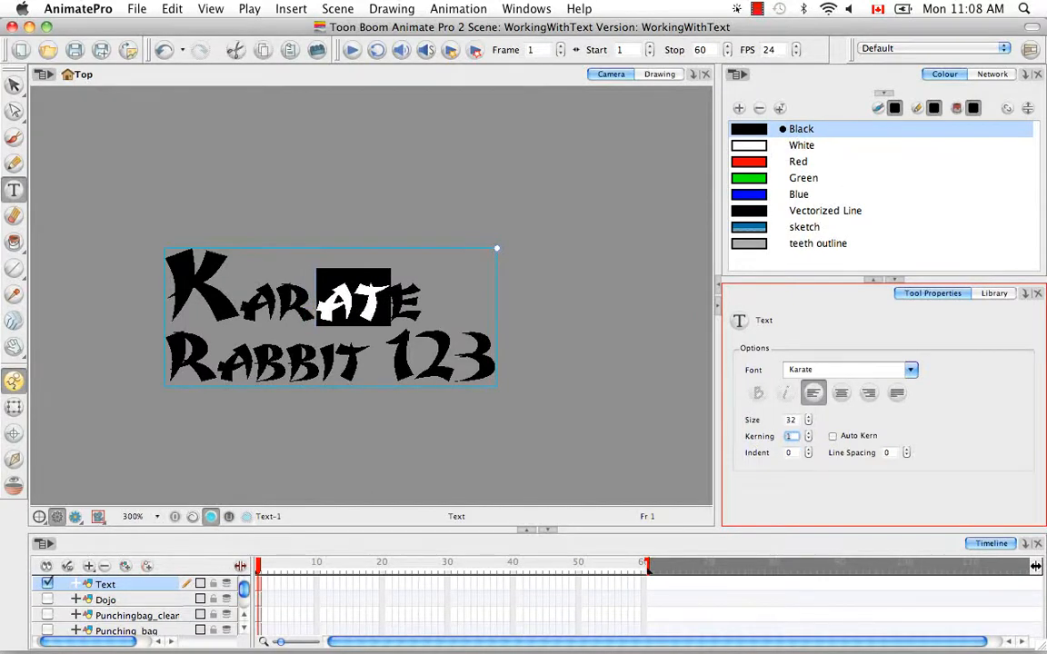
type("0")
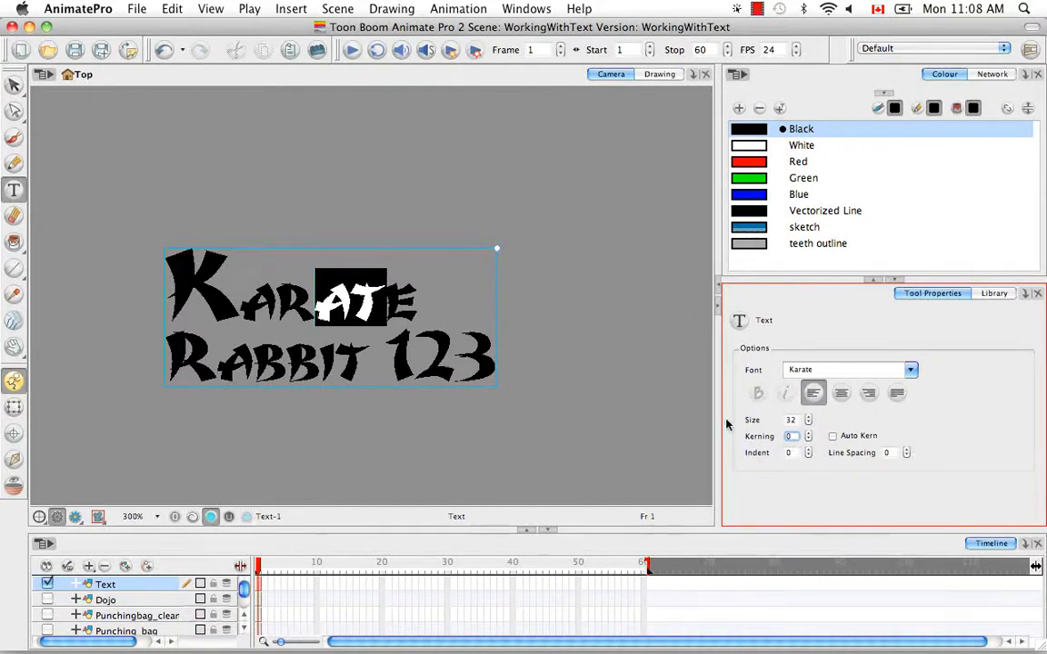
left_click(416, 309)
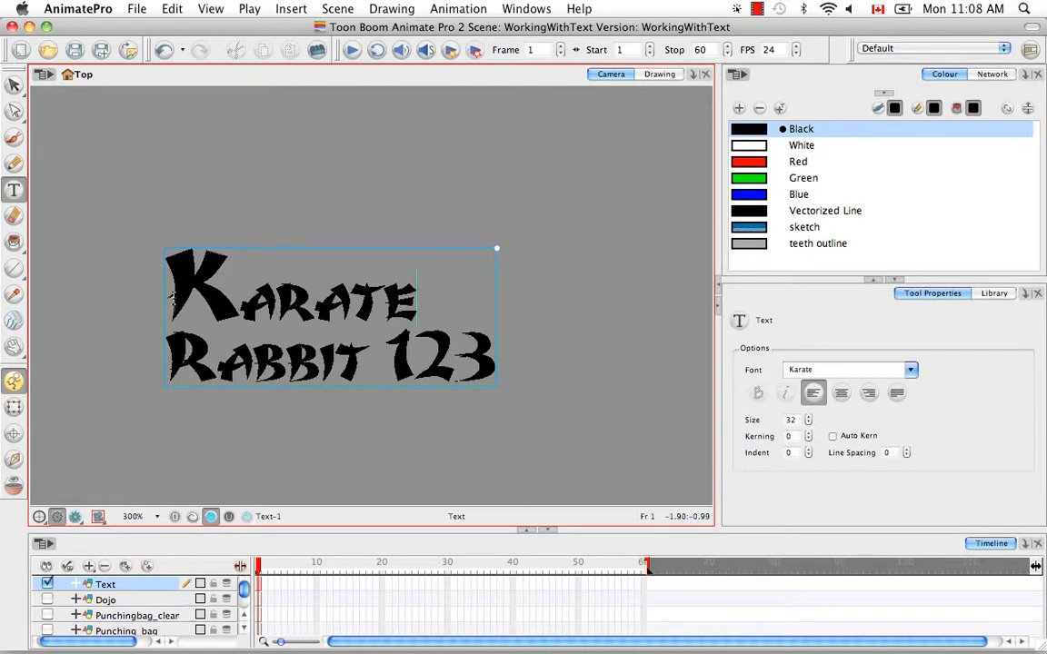
Step: Try a kerning of 4 on both lines of the text, and return it to 0
left_click_drag(169, 295, 548, 348)
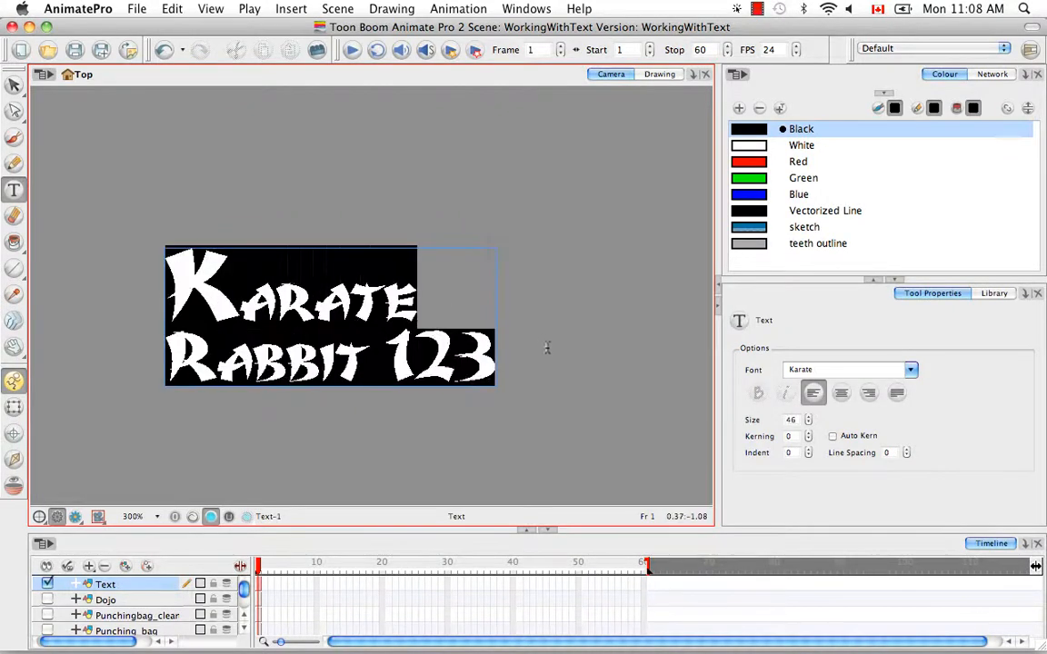
left_click(808, 435)
left_click(808, 435)
left_click(808, 434)
left_click(808, 435)
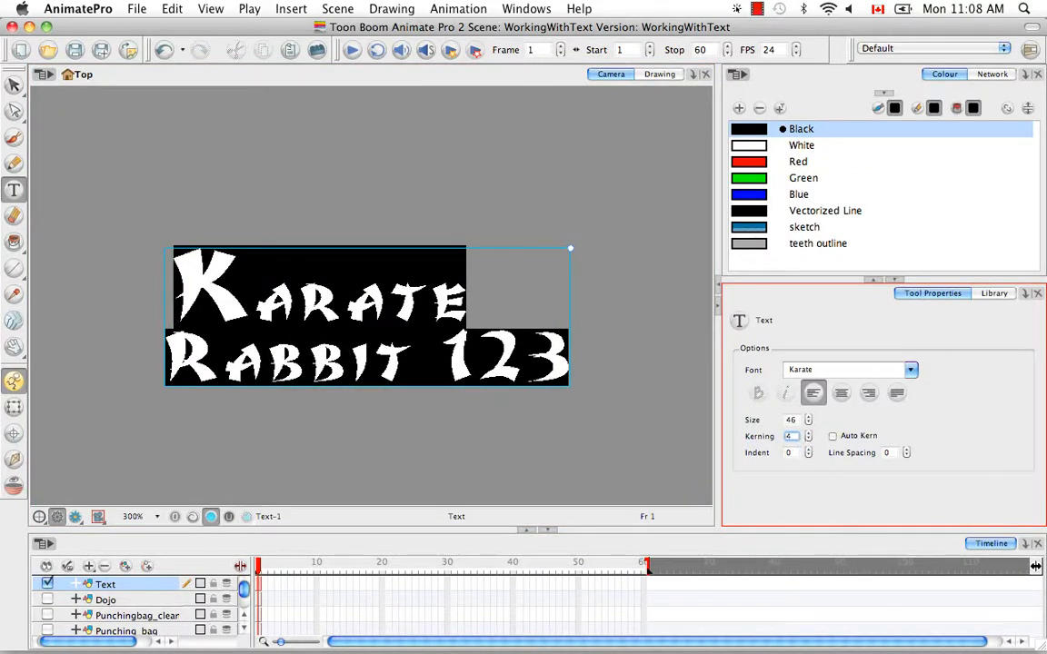
type("0")
key("Return")
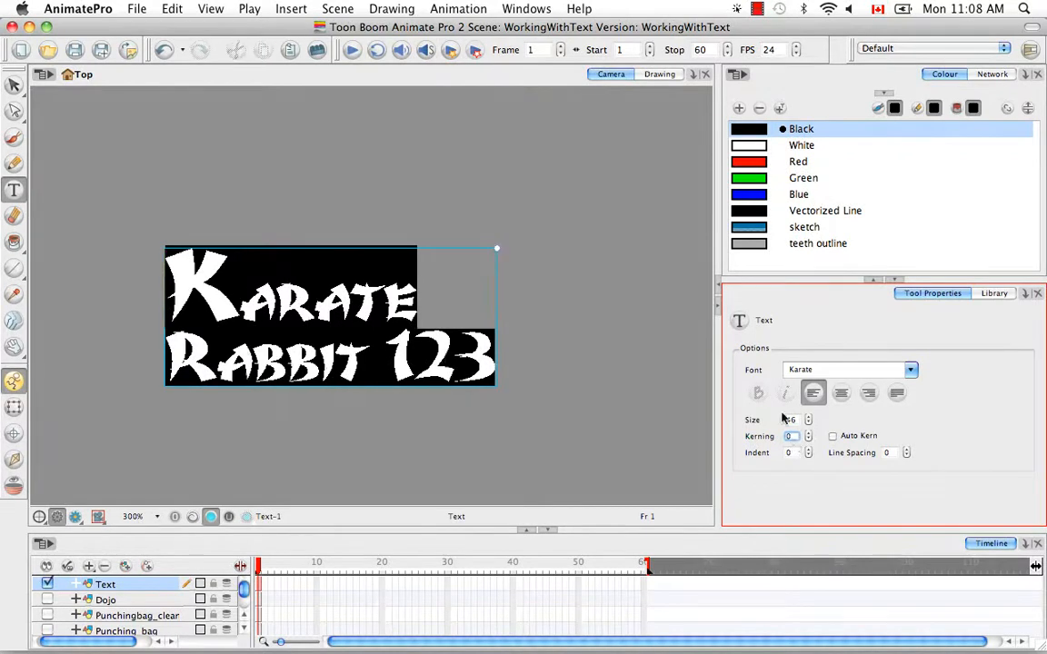
left_click(475, 362)
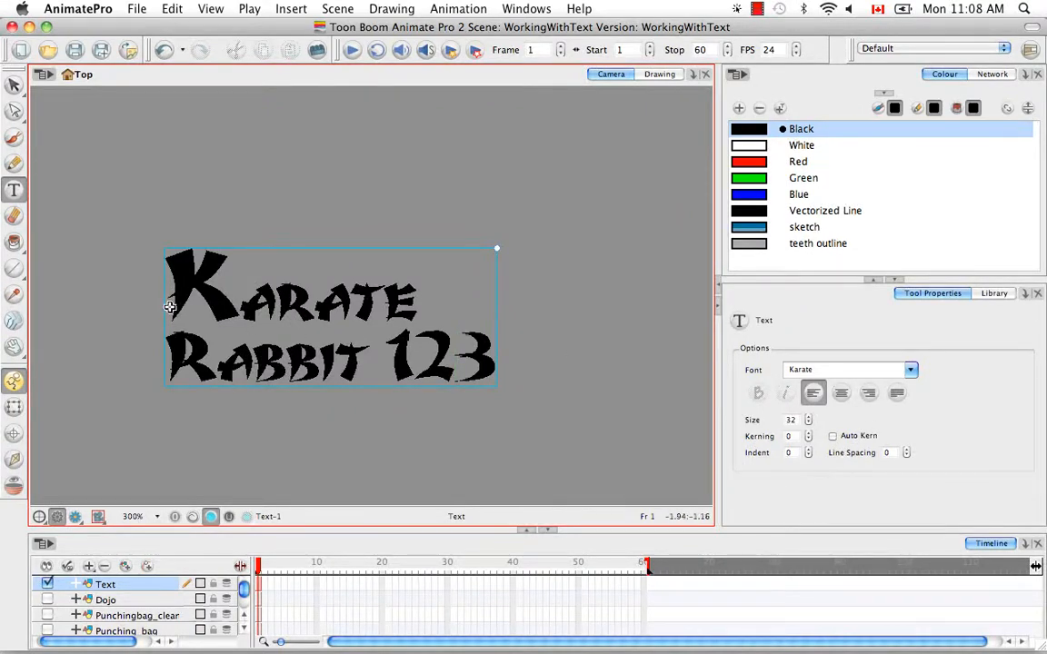
Step: Try an indent of up to 6 on the whole text, and return it to 0
key("ctrl+a")
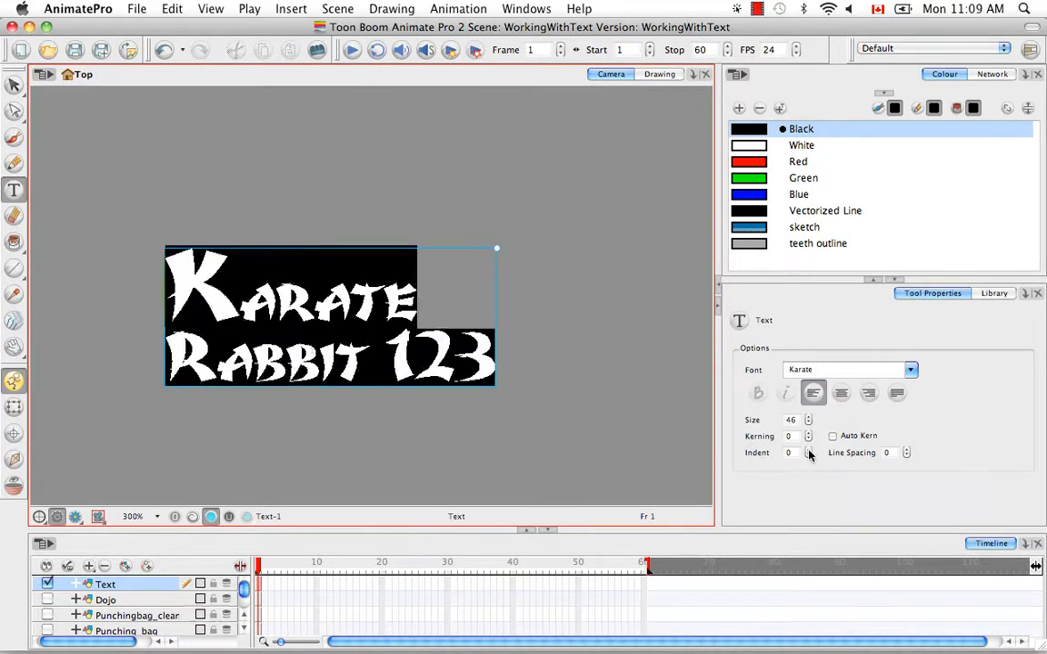
left_click(808, 451)
left_click(808, 451)
left_click(808, 451)
left_click(808, 450)
left_click(808, 451)
left_click(808, 451)
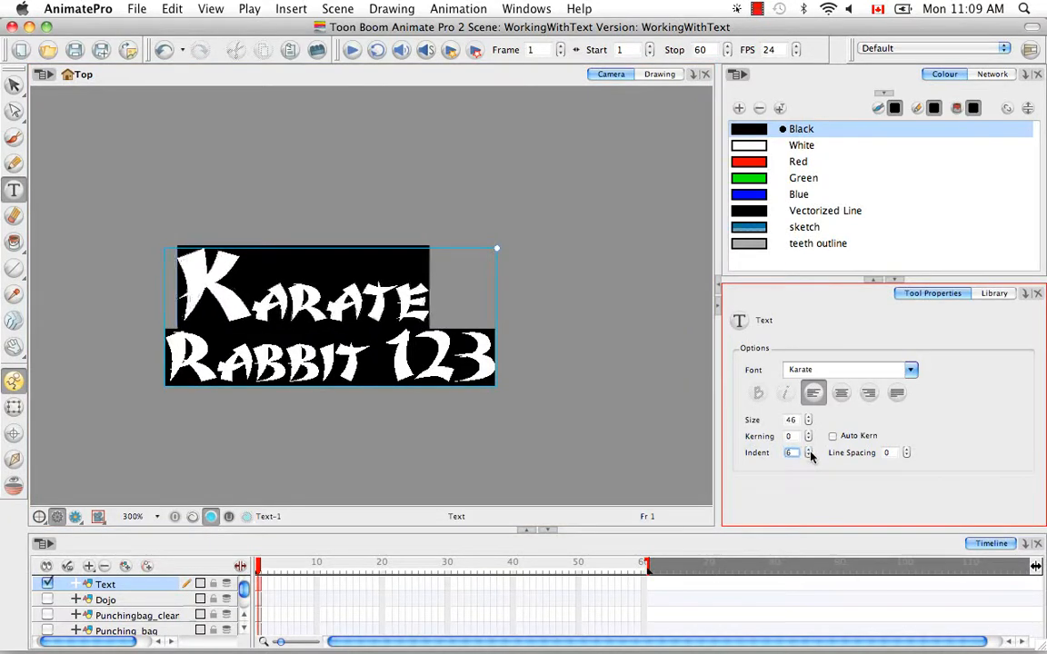
left_click(809, 456)
left_click(809, 456)
left_click(809, 457)
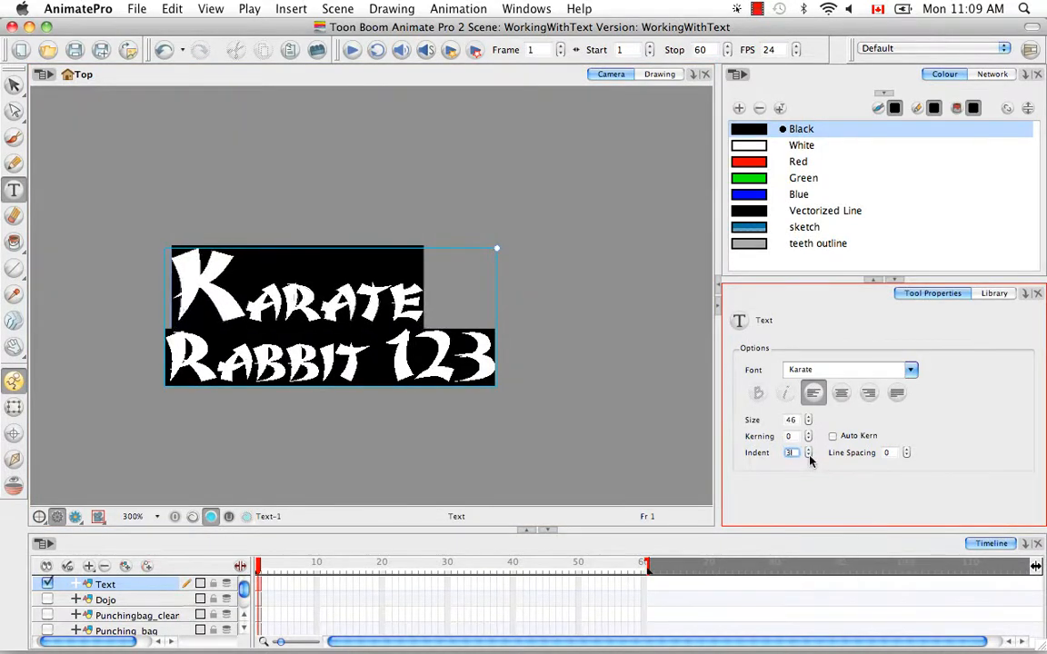
left_click(808, 457)
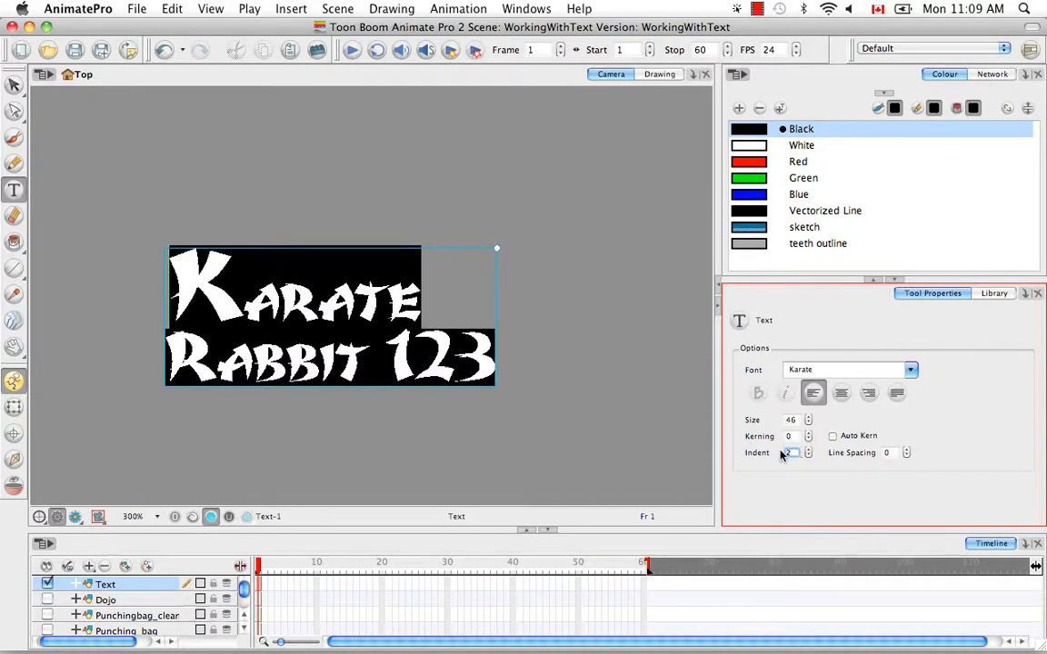
type("0")
key("Return")
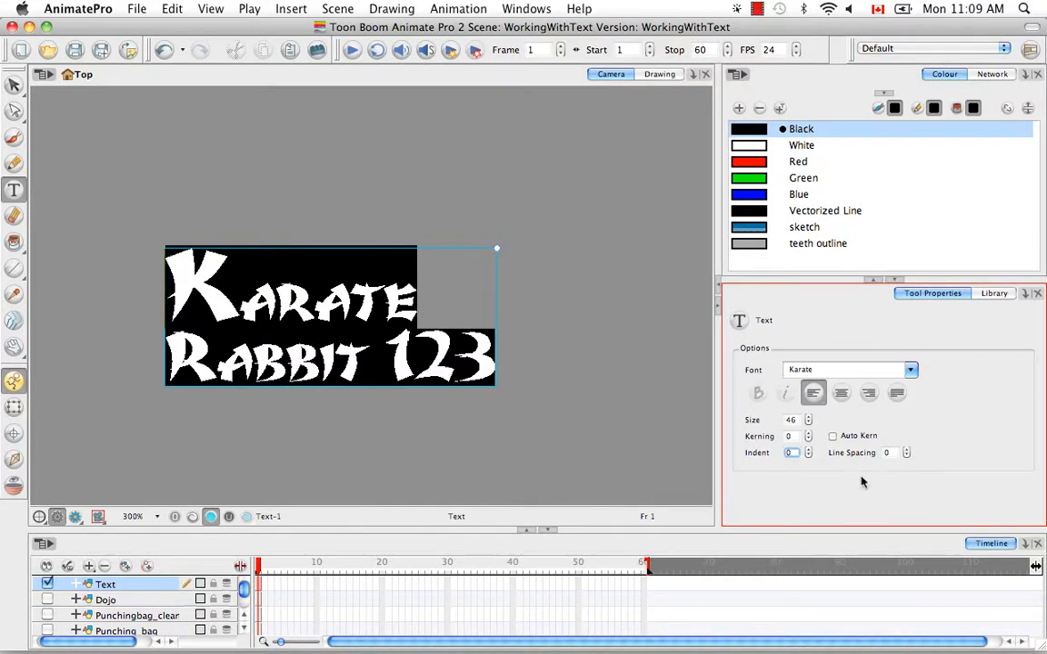
Step: Try negative line spacing between the two lines of text, and return it to 0
left_click_drag(906, 457, 906, 456)
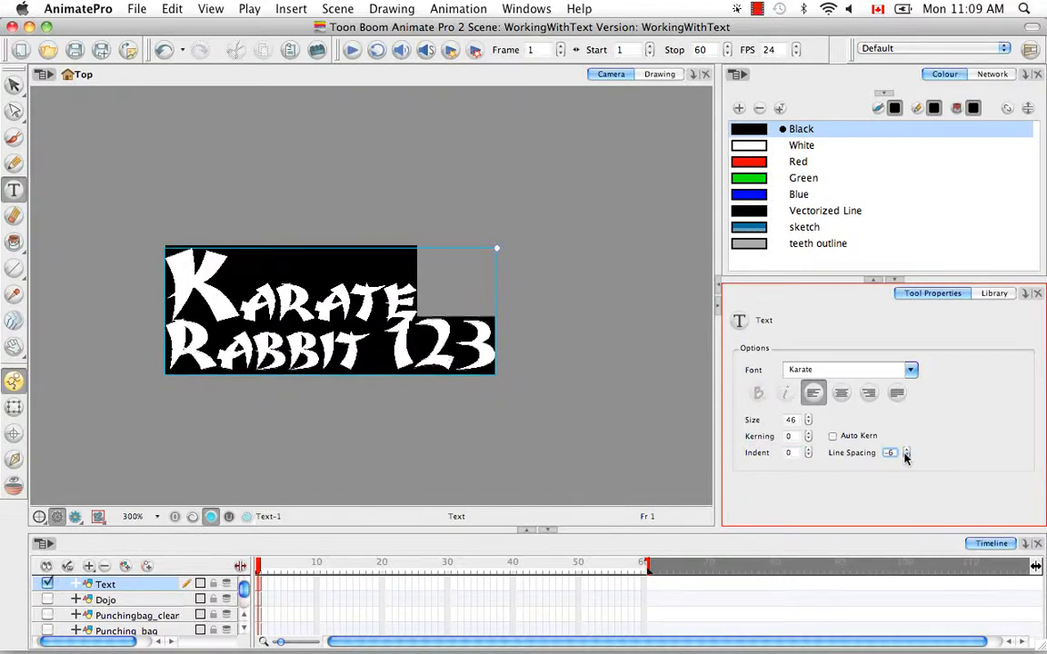
left_click(906, 451)
left_click(906, 451)
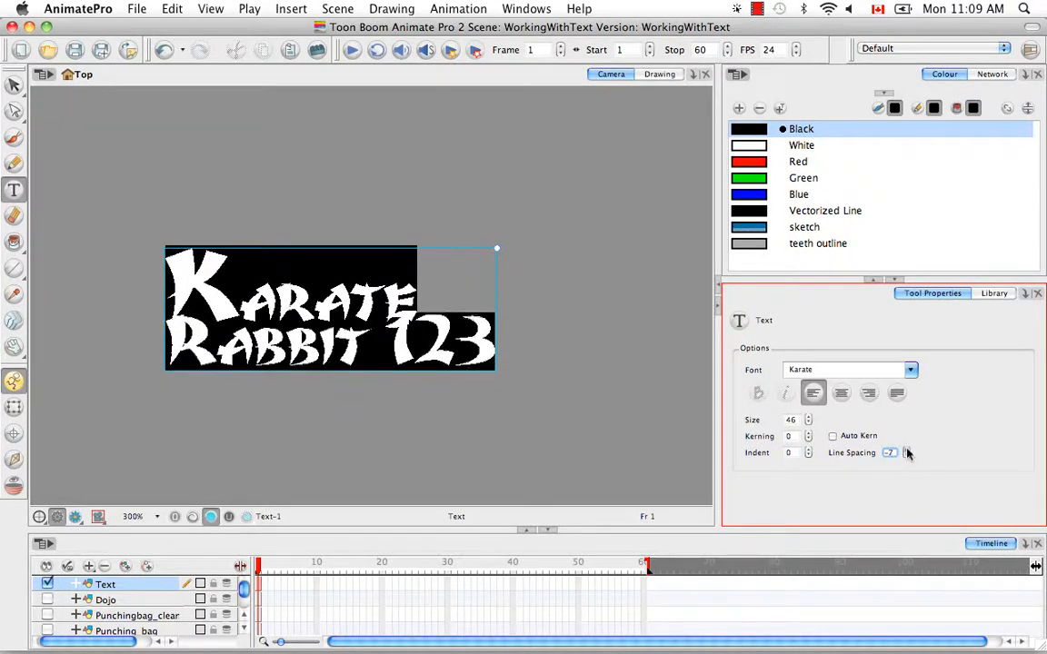
left_click_drag(906, 451, 908, 459)
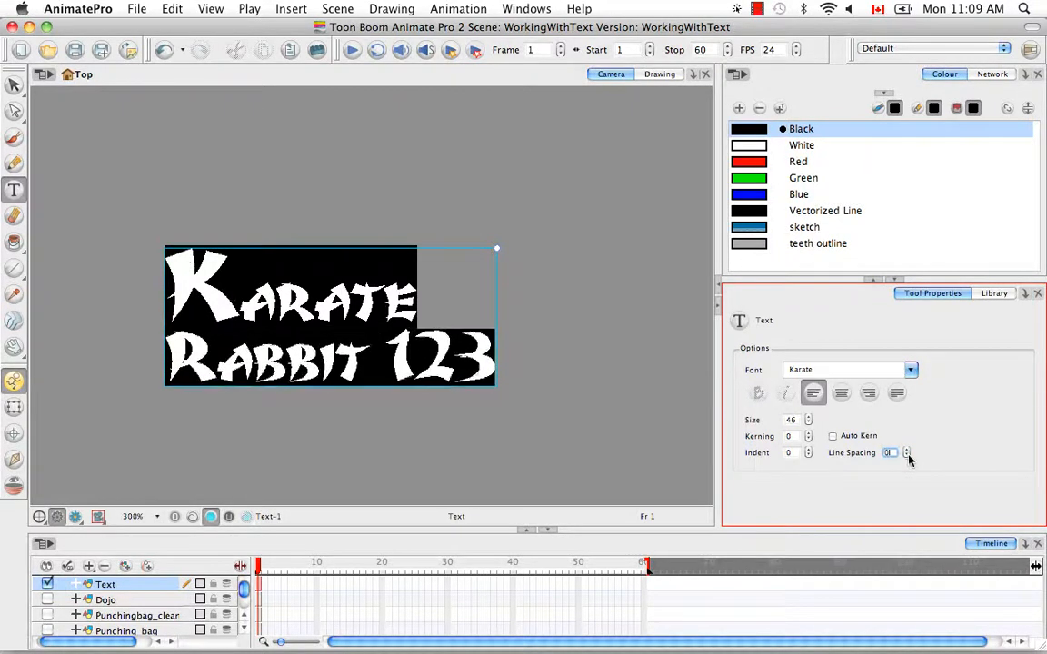
left_click(484, 415)
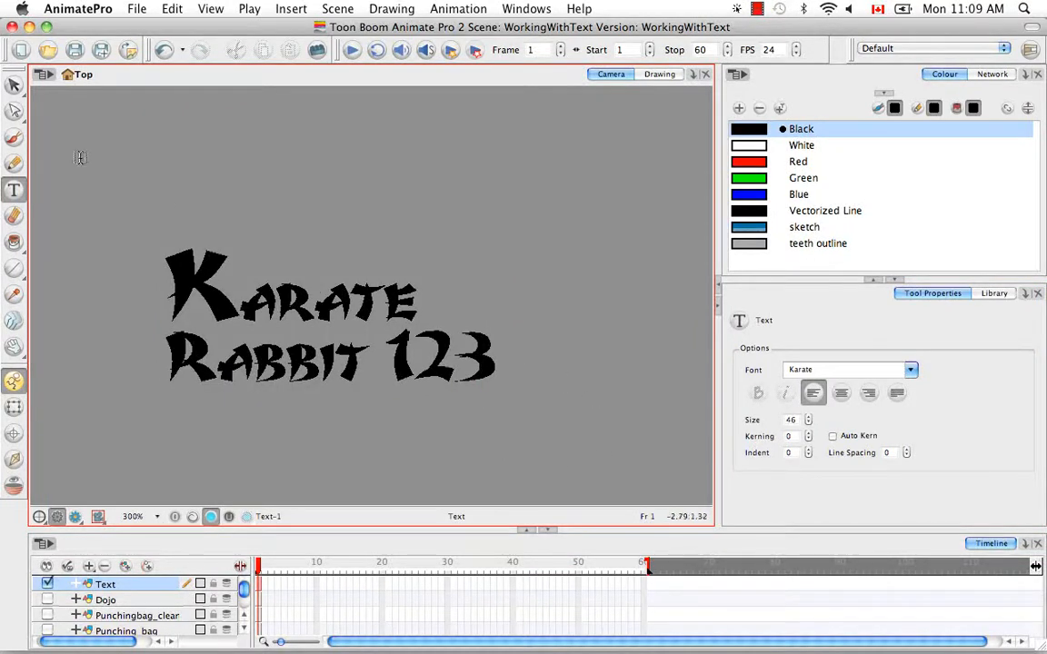
Step: Try enlarging the entire text object from its corner with the Select tool, and undo the scaling
left_click_drag(14, 85, 56, 90)
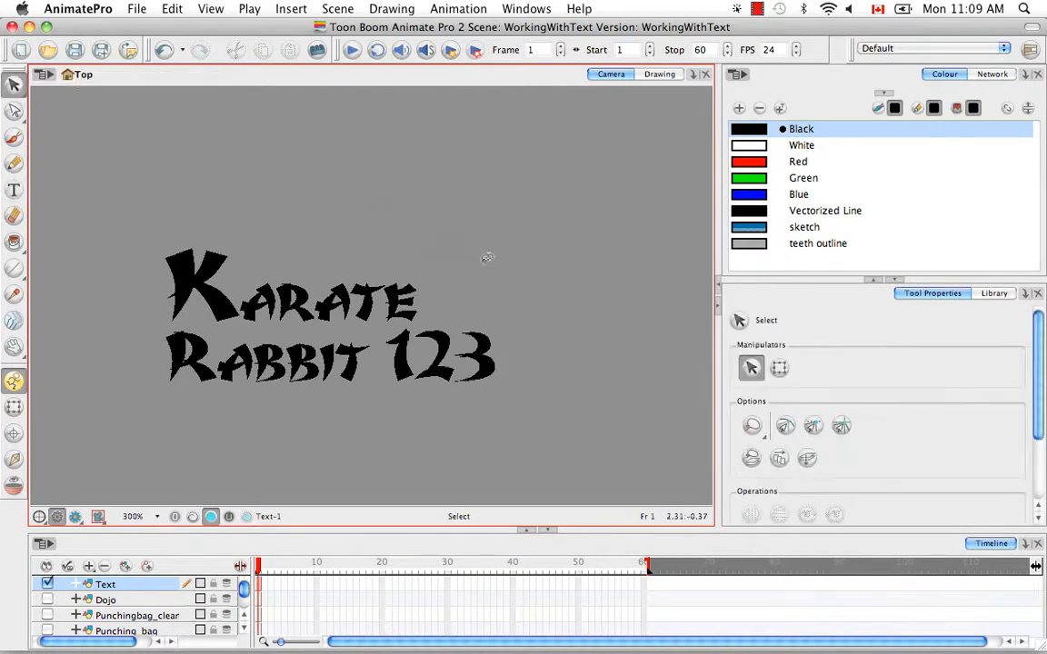
mouse_move(518, 186)
left_mouse_down()
mouse_move(137, 232)
mouse_move(552, 234)
mouse_move(546, 214)
left_mouse_up()
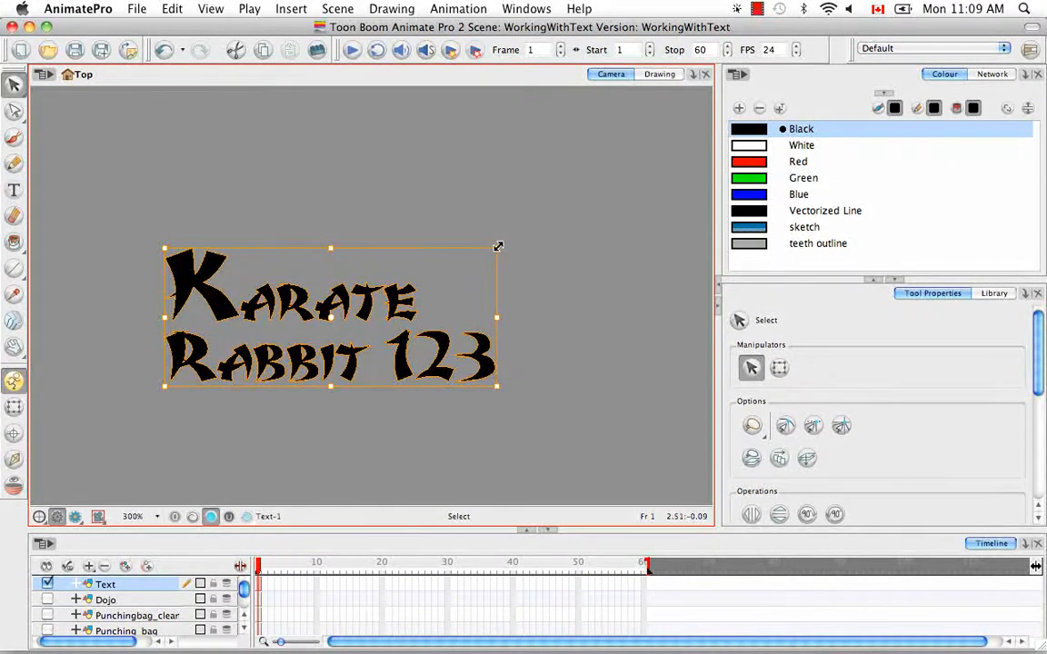
left_click_drag(498, 246, 562, 209)
left_click(585, 318)
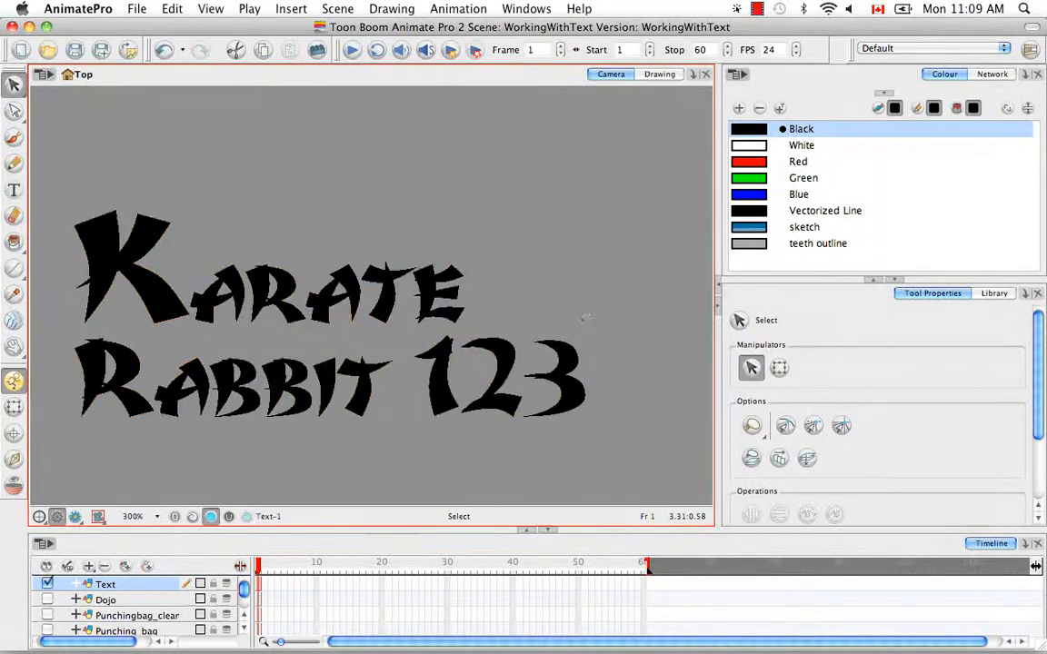
key("super+z")
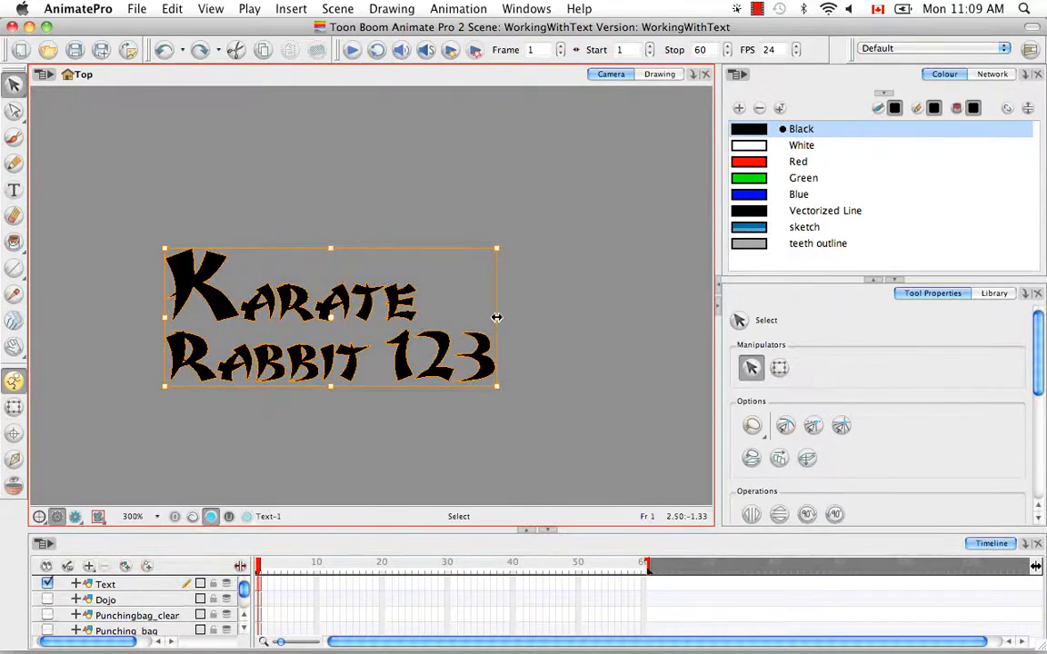
Step: Try stretching the entire text object wider and about twice as tall, and undo both changes
left_click_drag(500, 317, 636, 318)
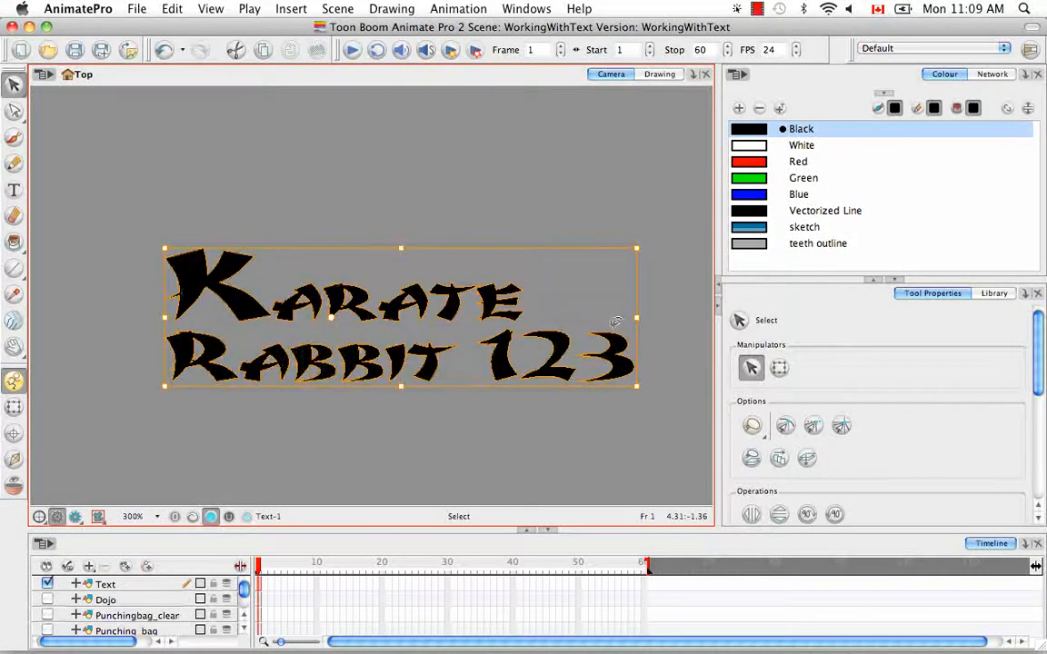
left_click_drag(402, 247, 402, 109)
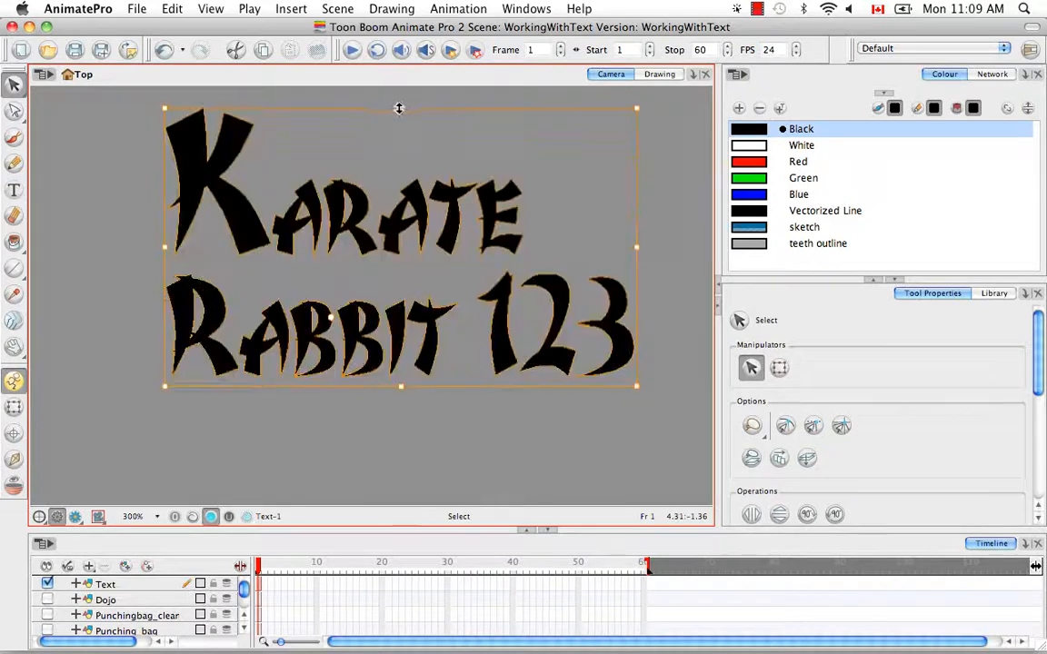
left_click(445, 432)
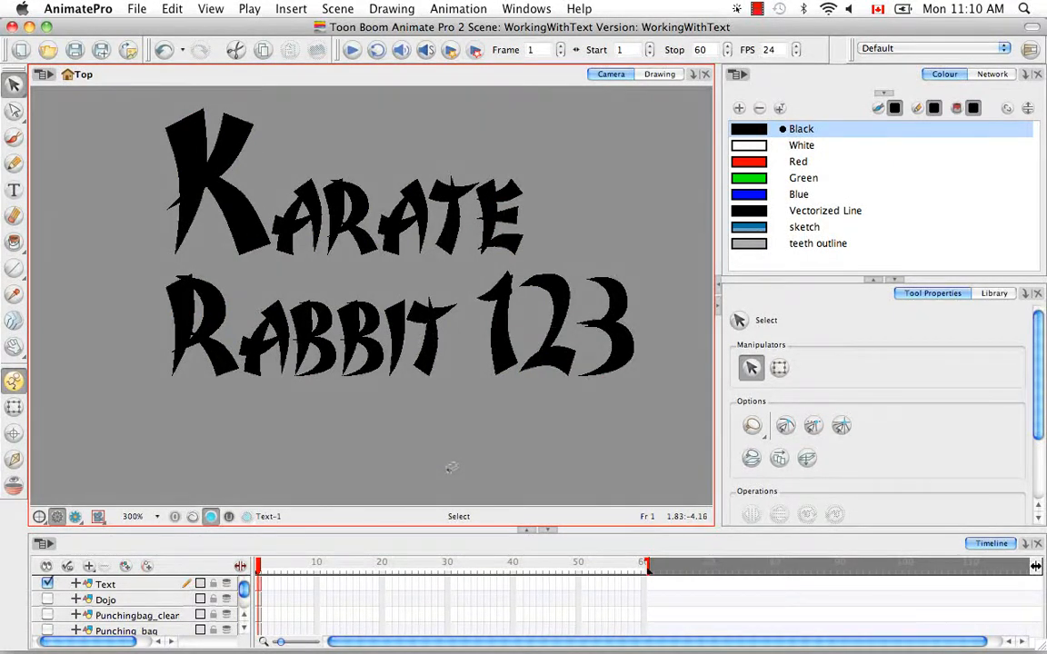
key("super+z")
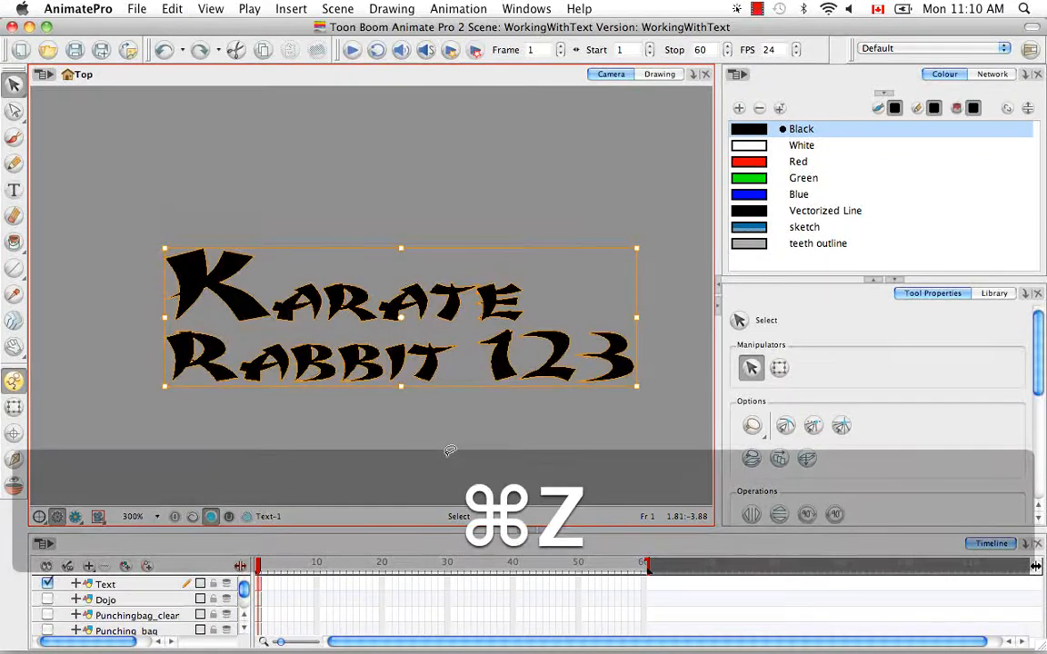
key("super+z")
left_click(450, 450)
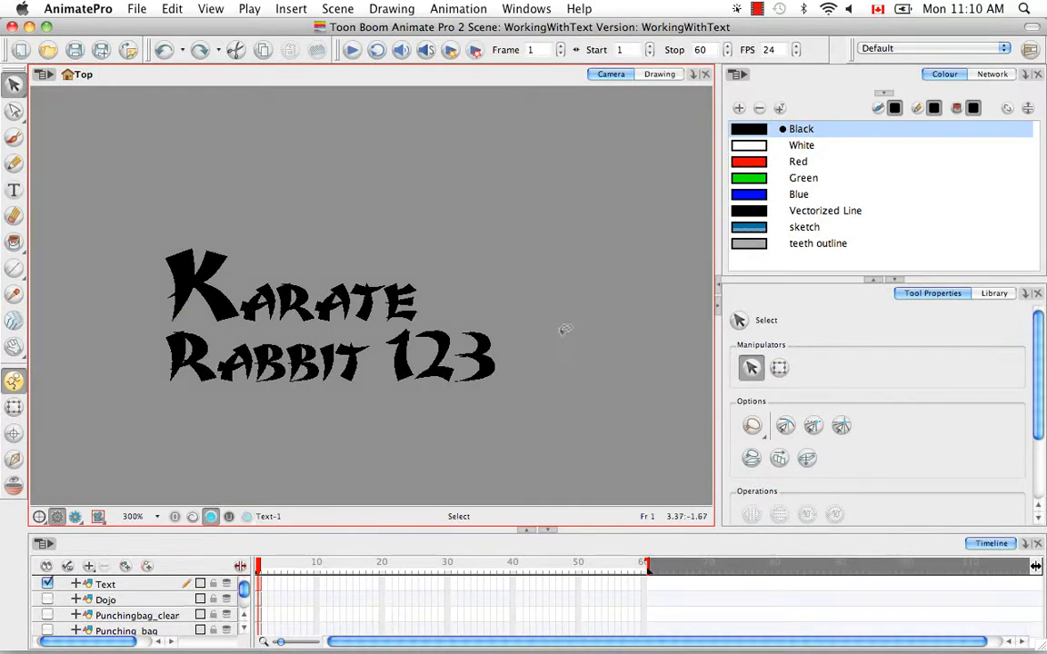
Step: Break the whole text object apart into separate letters, and select them all to check their individual boxes
mouse_move(566, 312)
left_mouse_down()
mouse_move(311, 177)
mouse_move(173, 410)
mouse_move(572, 318)
left_mouse_up()
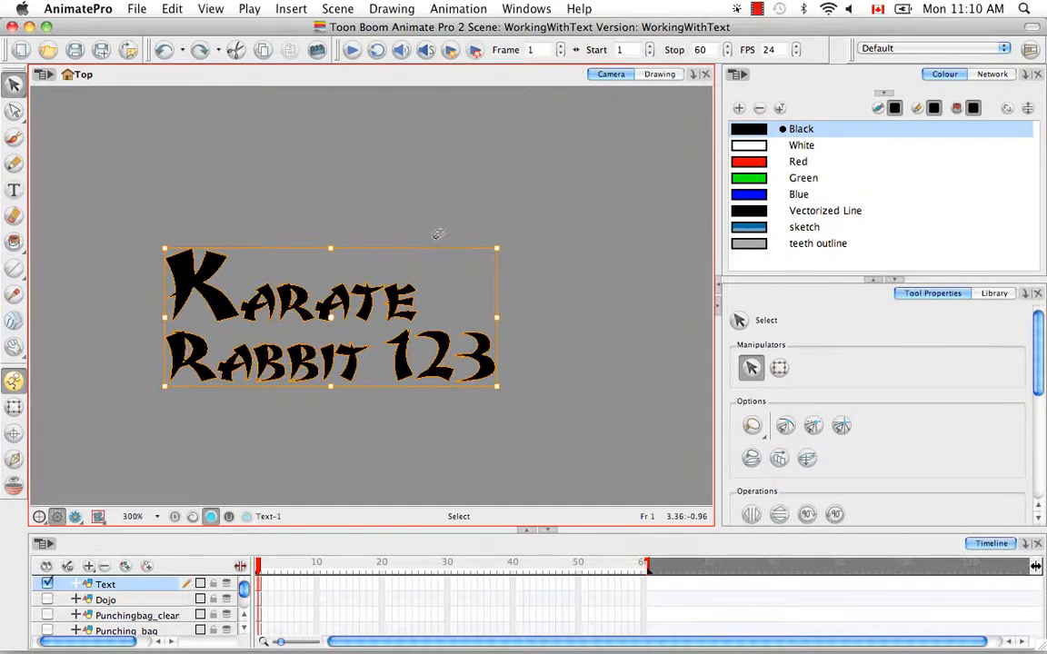
left_click(392, 9)
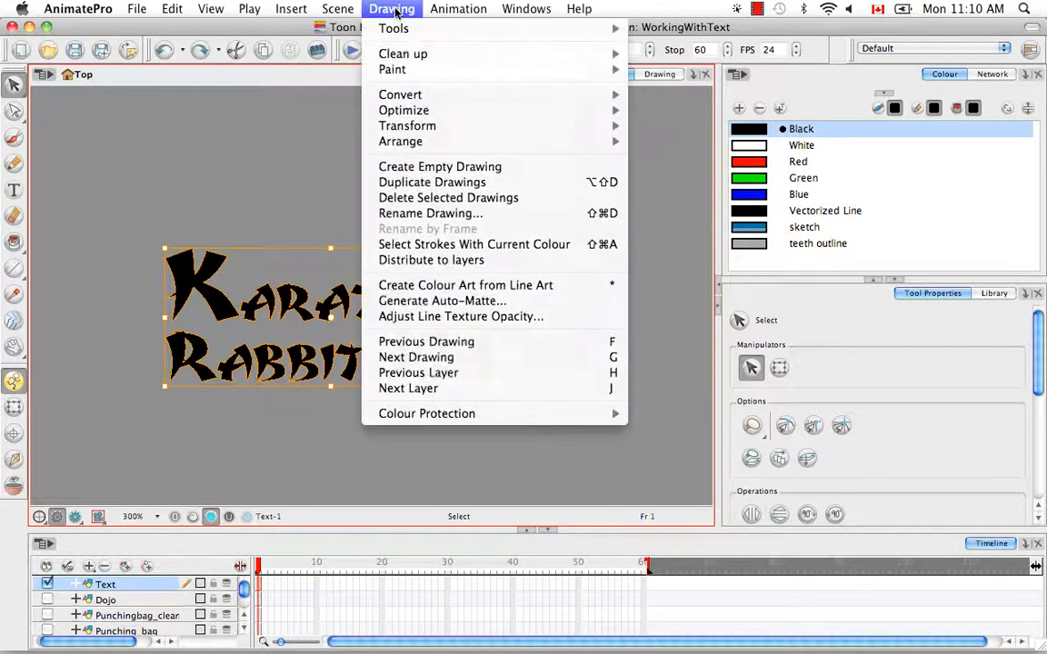
mouse_move(495, 96)
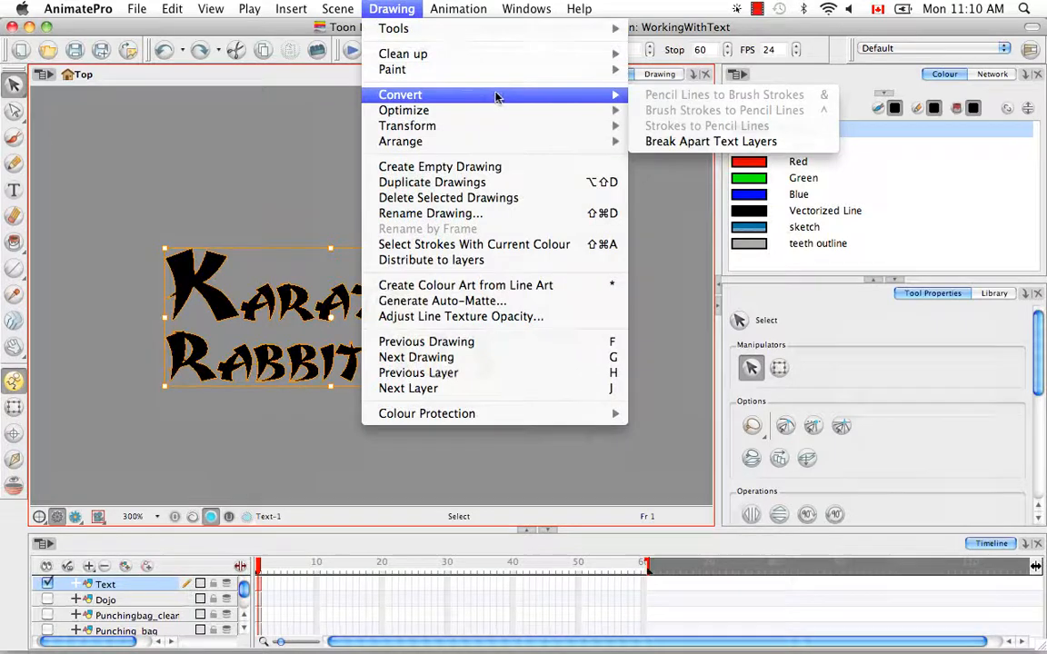
left_click(780, 143)
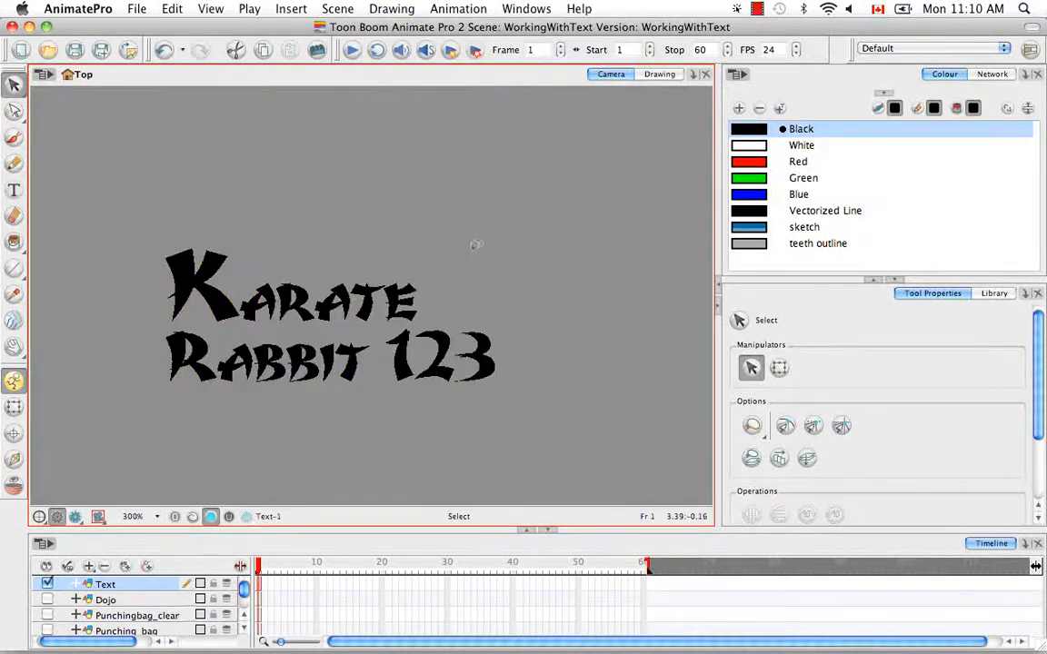
mouse_move(467, 222)
left_mouse_down()
mouse_move(339, 461)
mouse_move(536, 245)
left_mouse_up()
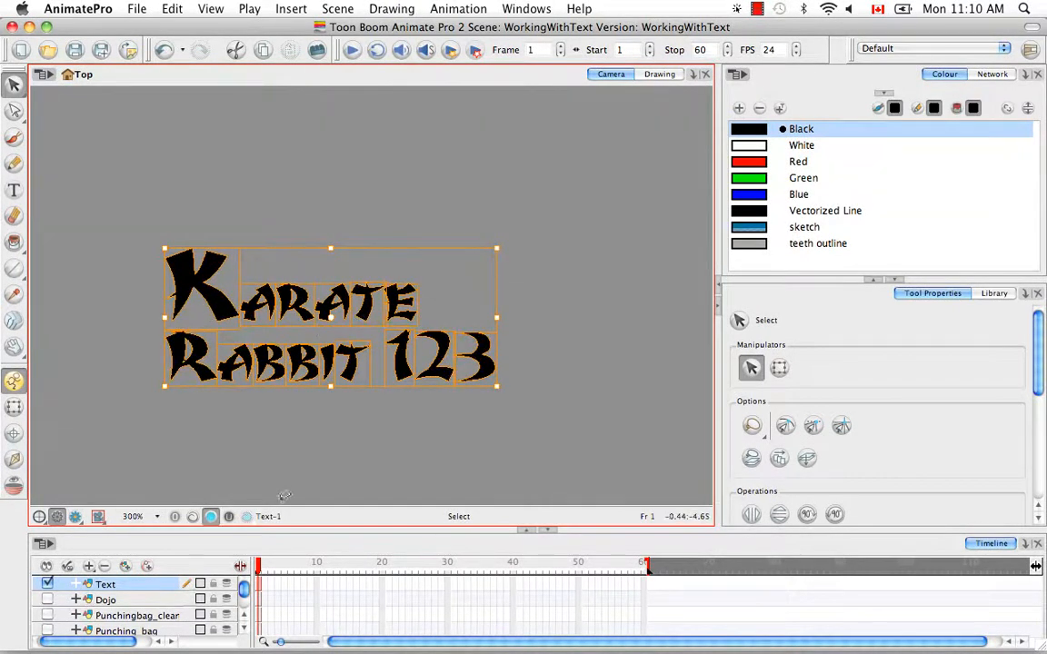
left_click(441, 273)
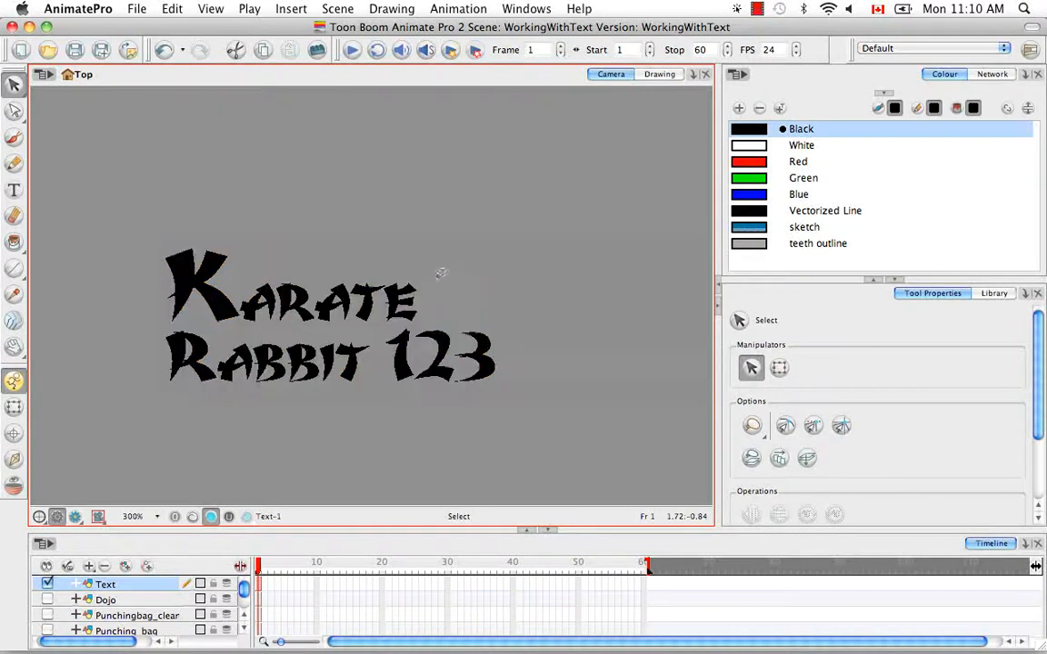
Step: Try stretching only the digit 3 wider and taller, and undo both changes
mouse_move(521, 298)
left_mouse_down()
mouse_move(470, 434)
mouse_move(485, 405)
left_mouse_up()
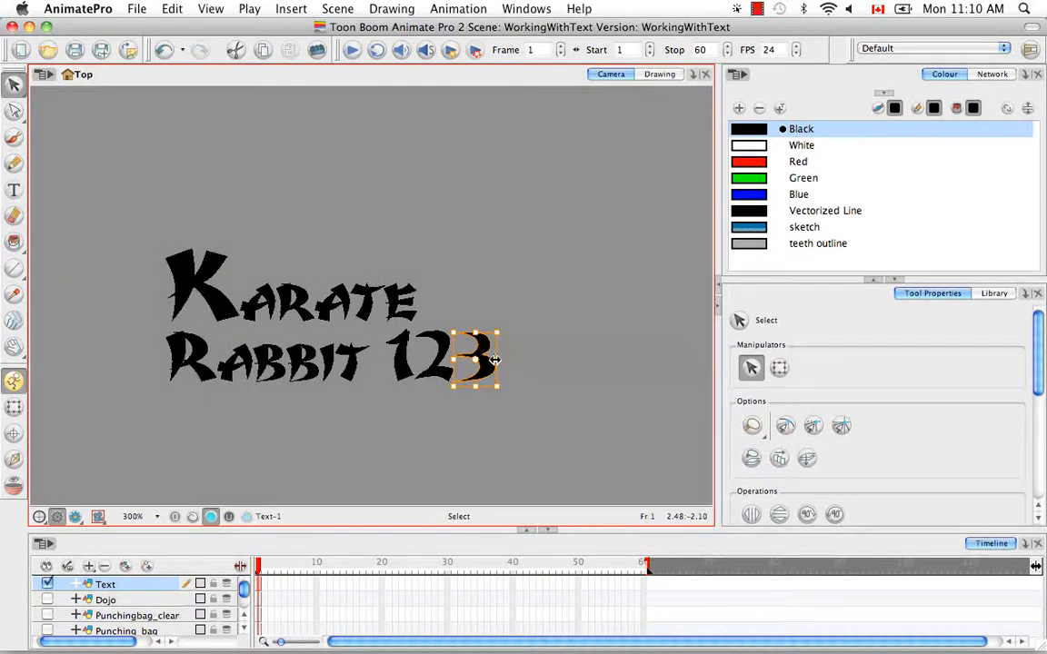
left_click_drag(496, 360, 572, 359)
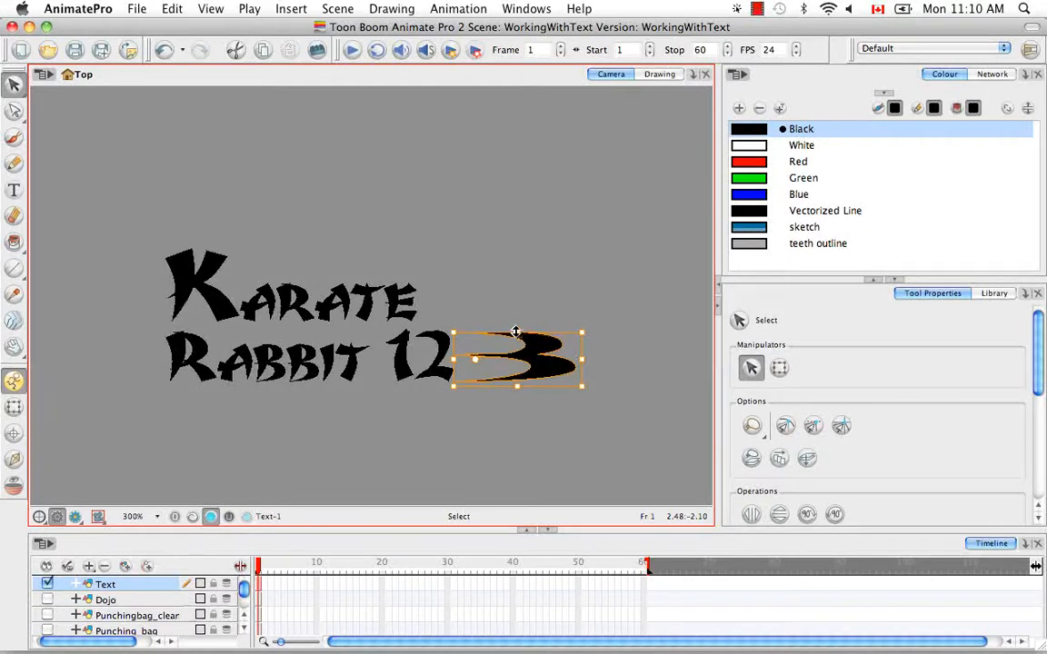
left_click_drag(515, 333, 516, 254)
left_click(559, 309)
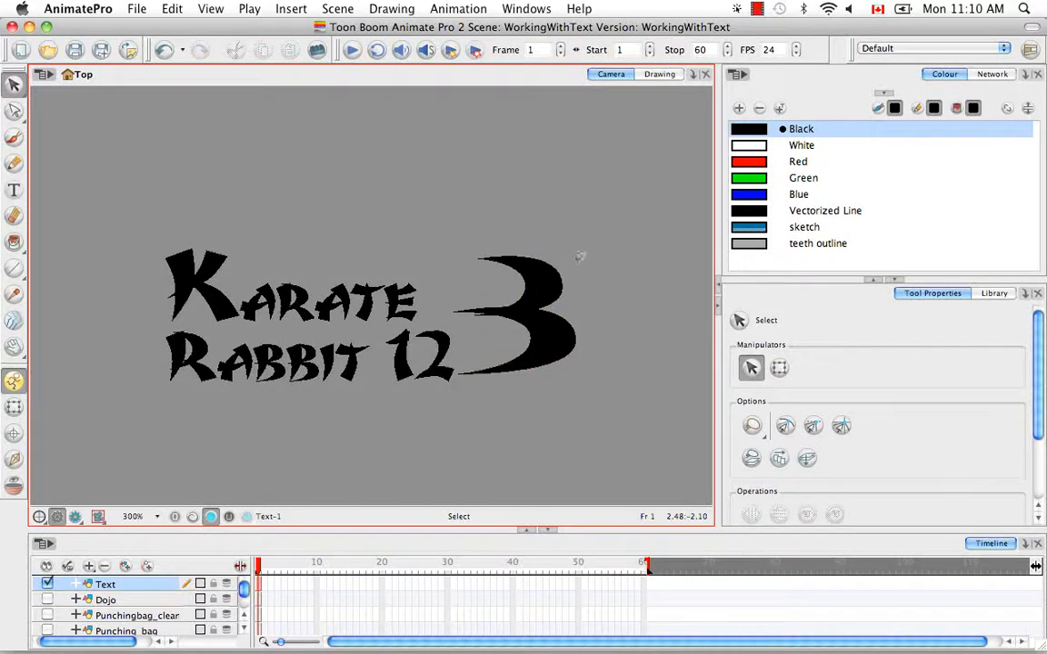
key("super+z")
key("super+z")
left_click(569, 286)
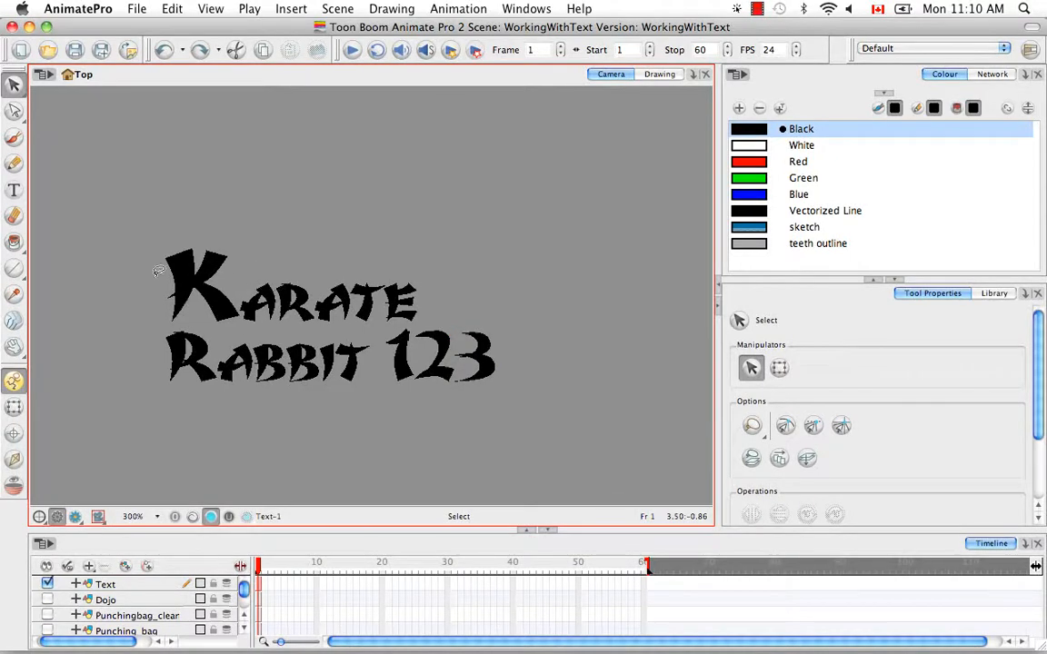
Step: Try to select the contour points of the separated letters with the Contour Editor
left_click(14, 113)
left_click(91, 113)
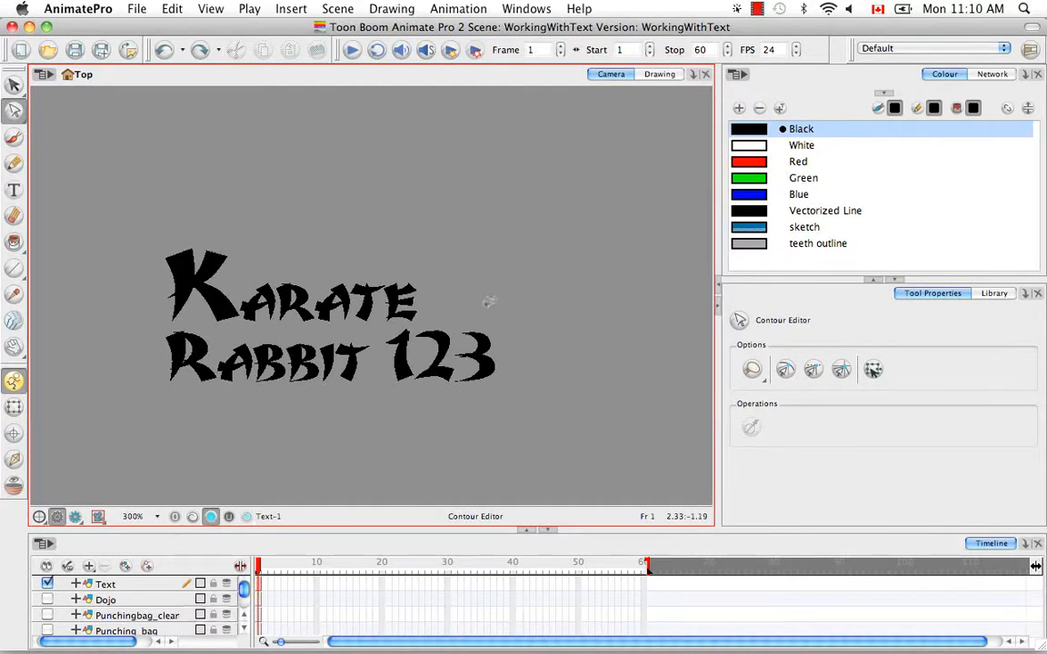
left_click_drag(489, 301, 499, 406)
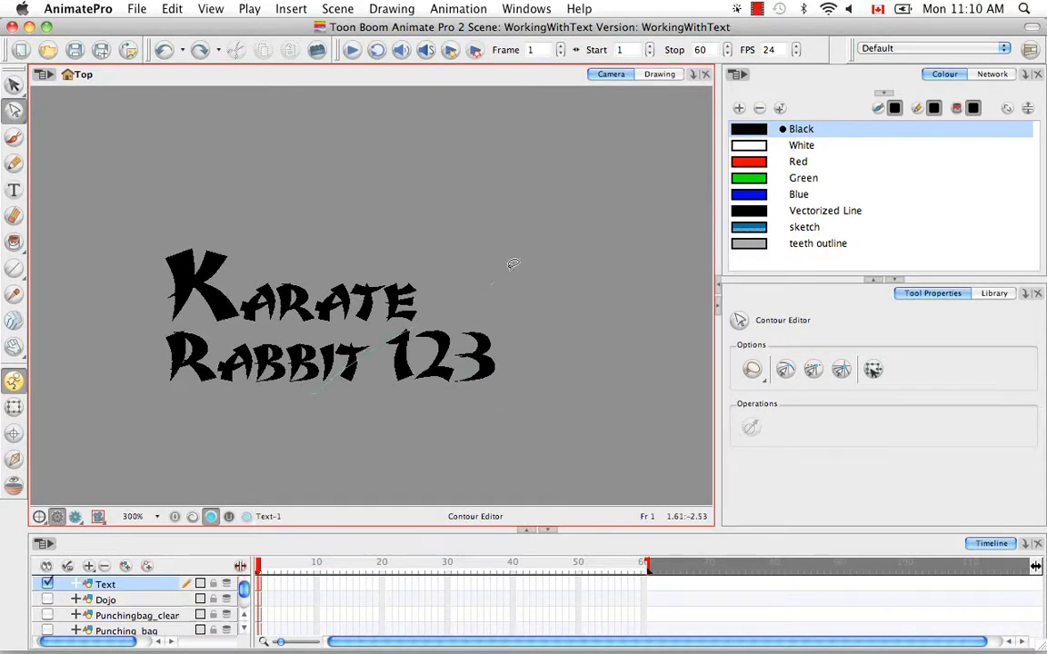
left_click_drag(440, 228, 264, 395)
Step: Select all the separate letters and break them apart again into editable vector shapes
left_click_drag(13, 84, 64, 86)
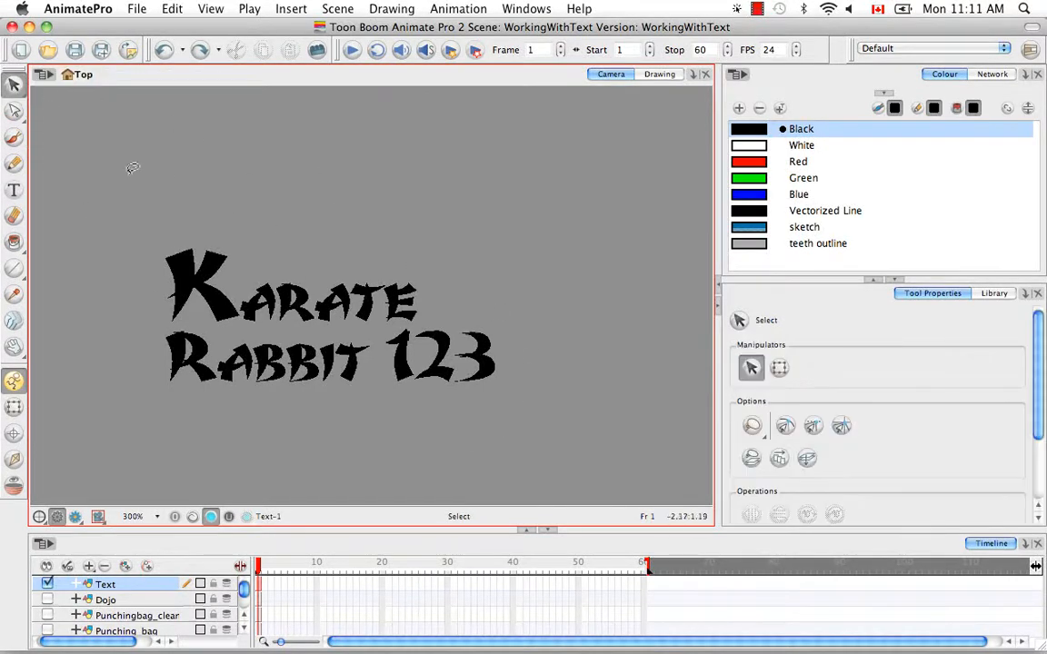
mouse_move(127, 193)
left_mouse_down()
mouse_move(153, 401)
mouse_move(480, 466)
mouse_move(606, 277)
mouse_move(296, 144)
mouse_move(118, 202)
mouse_move(88, 247)
left_mouse_up()
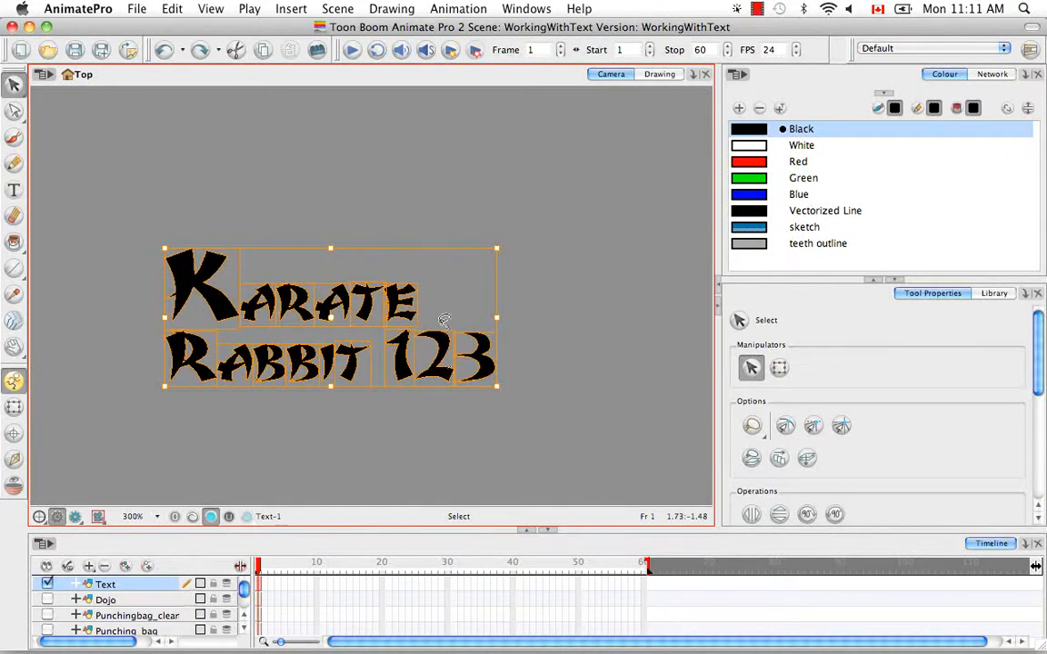
left_click(391, 9)
mouse_move(400, 94)
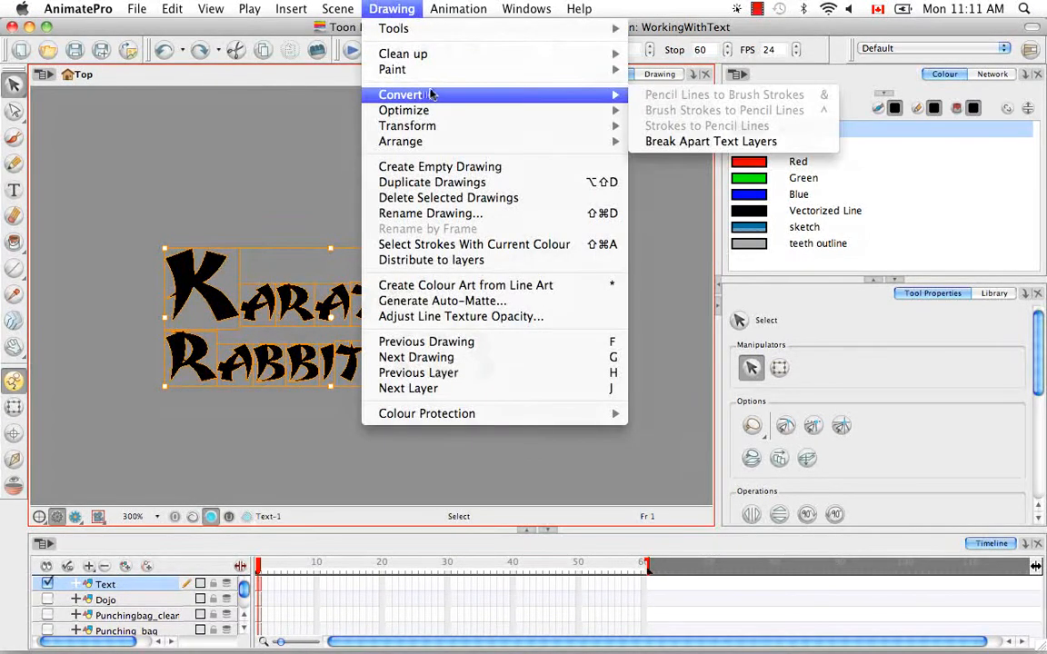
left_click(796, 143)
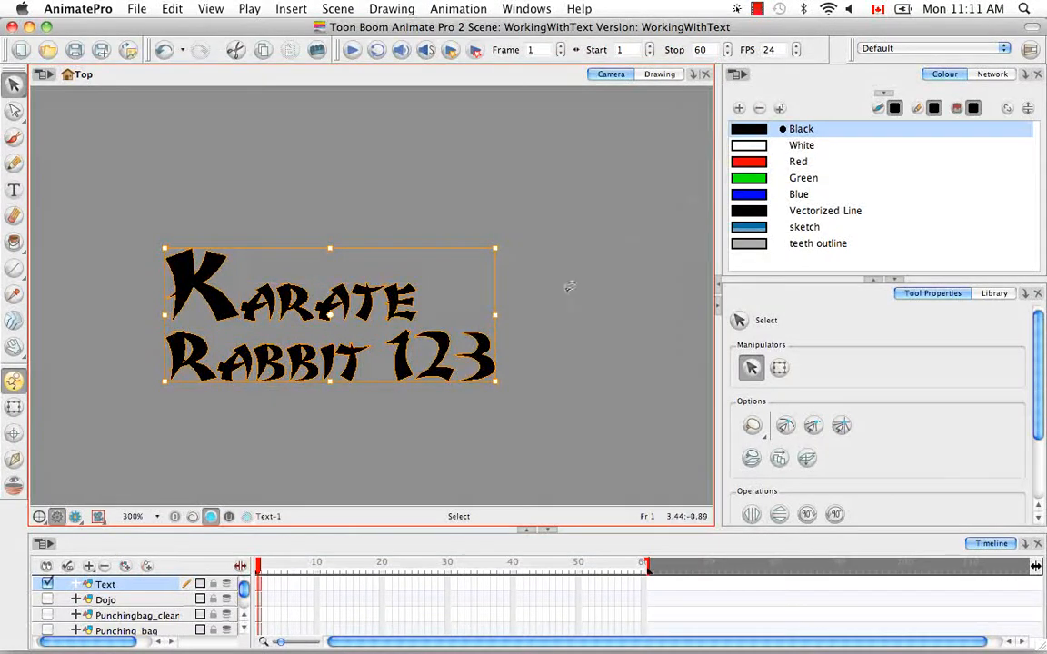
left_click(545, 247)
Step: Use the Contour Editor to check the contour points of the letter E in Karate and the digit 3
left_click(13, 110)
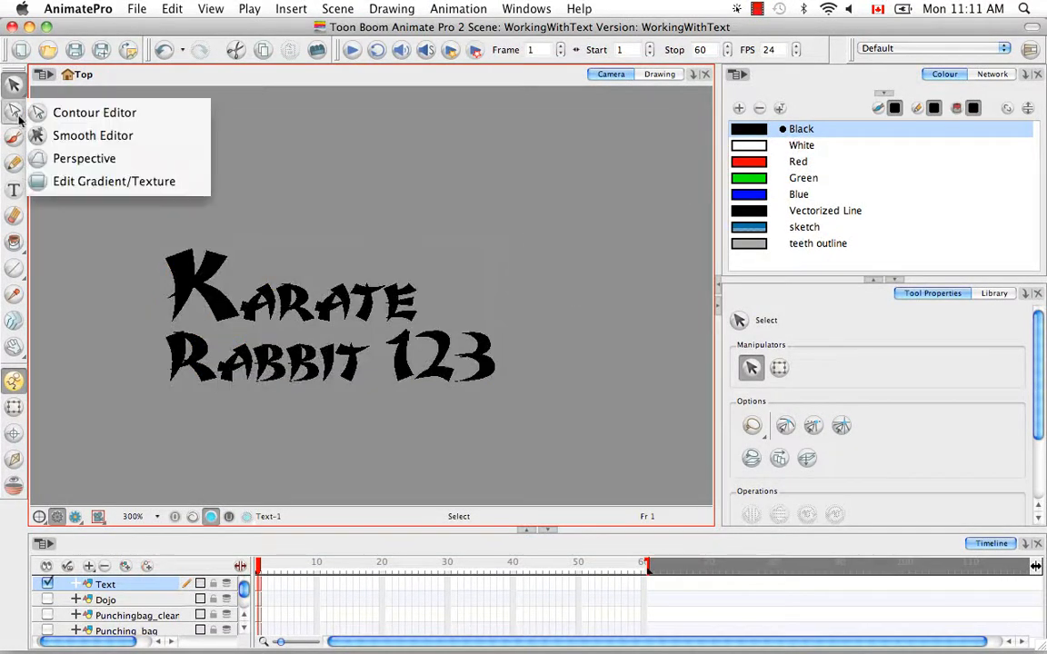
left_click(93, 110)
left_click(400, 303)
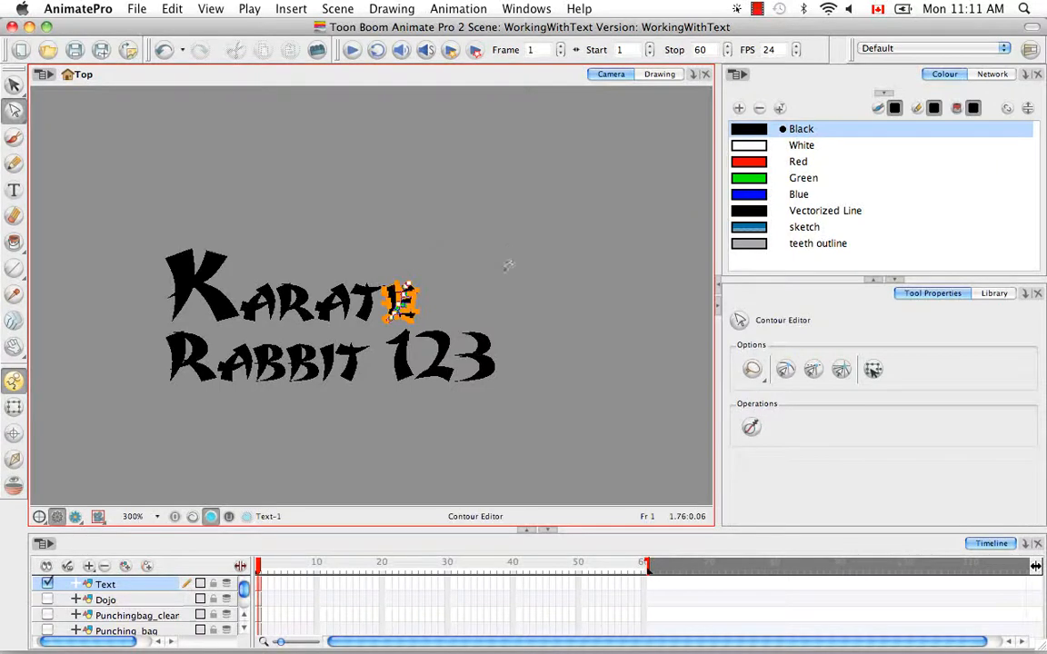
left_click(506, 283)
left_click(482, 350)
left_click(480, 280)
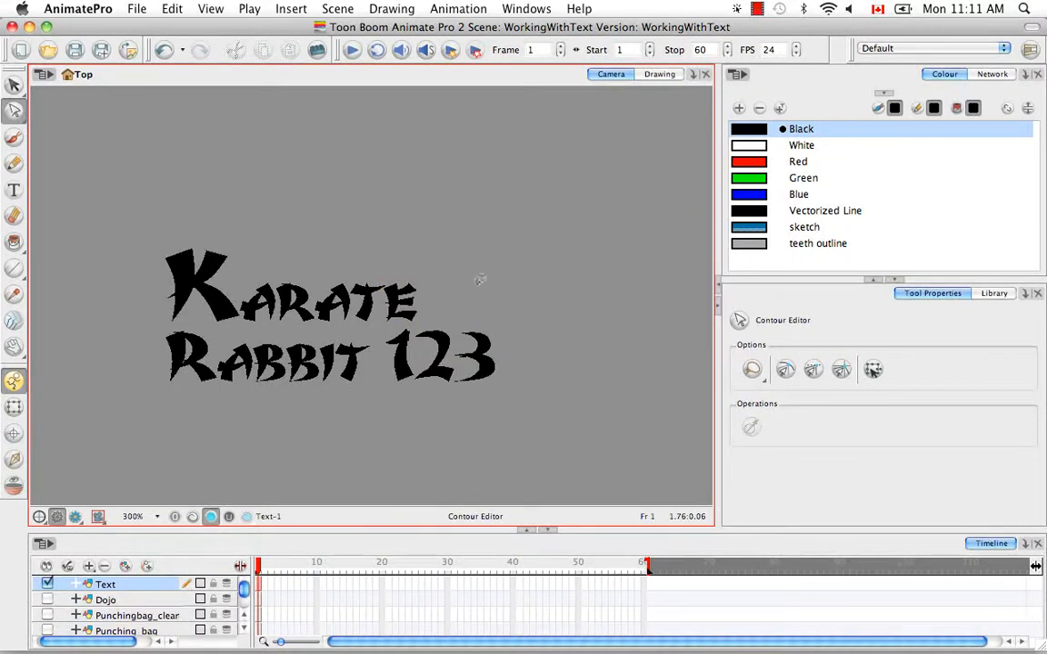
Step: Stretch the upper arms of the letter K upward by moving its contour points with the Contour Editor
key("super+equal")
key("super+equal")
mouse_move(243, 311)
left_mouse_down()
mouse_move(459, 309)
mouse_move(427, 396)
left_mouse_up()
mouse_move(317, 268)
left_mouse_down()
mouse_move(255, 291)
mouse_move(257, 309)
mouse_move(320, 289)
mouse_move(321, 266)
mouse_move(337, 273)
mouse_move(335, 287)
mouse_move(391, 310)
mouse_move(371, 265)
left_mouse_up()
mouse_move(389, 311)
left_mouse_down()
mouse_move(388, 185)
mouse_move(378, 182)
mouse_move(390, 177)
mouse_move(407, 188)
left_mouse_up()
left_click(411, 193)
left_click(433, 171)
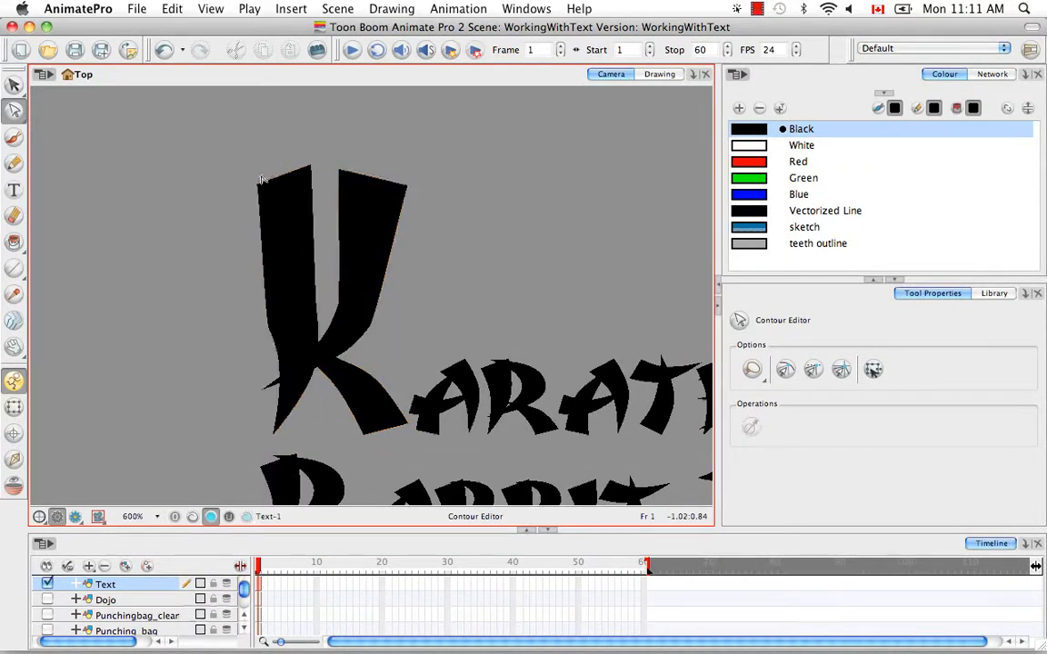
Step: Pull the K's upper-left corner outward and adjust the contour point lower on its left edge to straighten the stroke
mouse_move(244, 176)
left_mouse_down()
mouse_move(252, 191)
mouse_move(219, 209)
left_mouse_up()
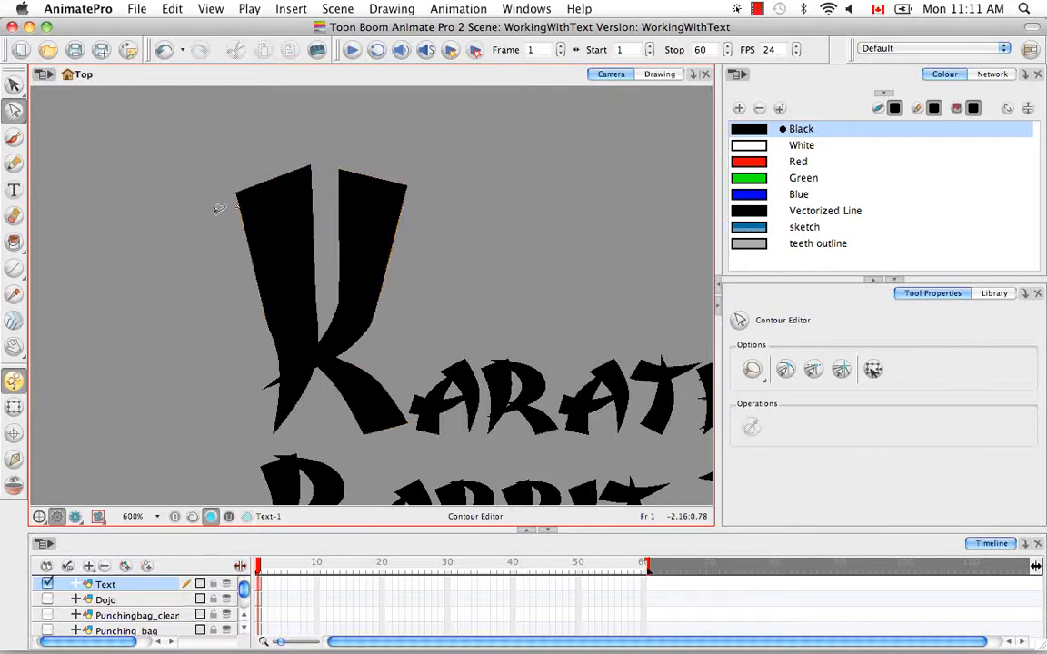
left_click(256, 289)
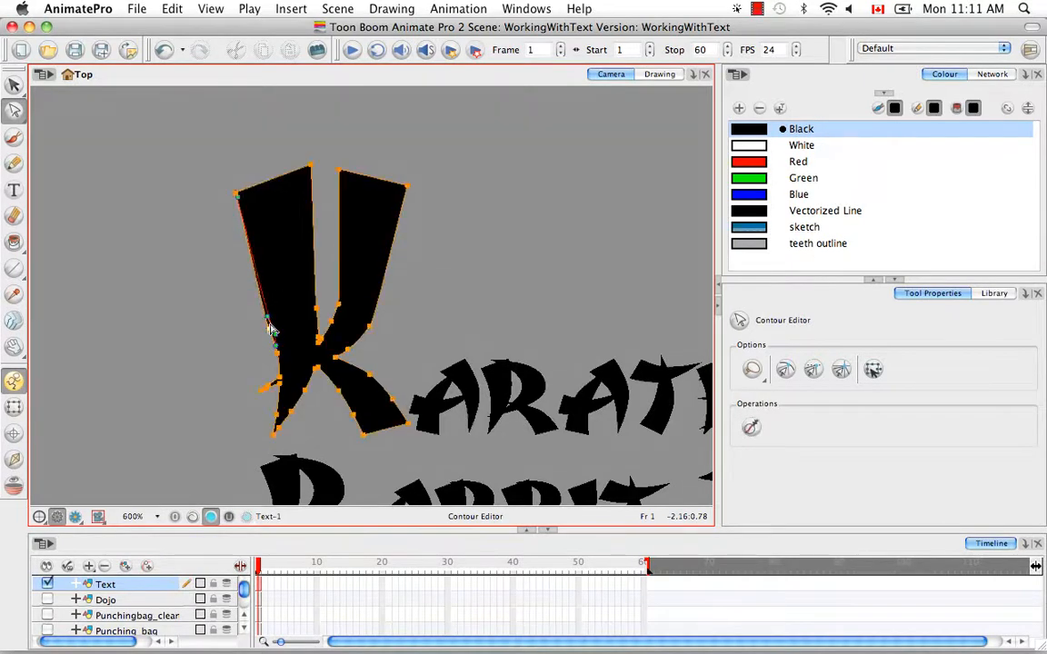
left_click_drag(269, 329, 270, 320)
left_click(277, 298)
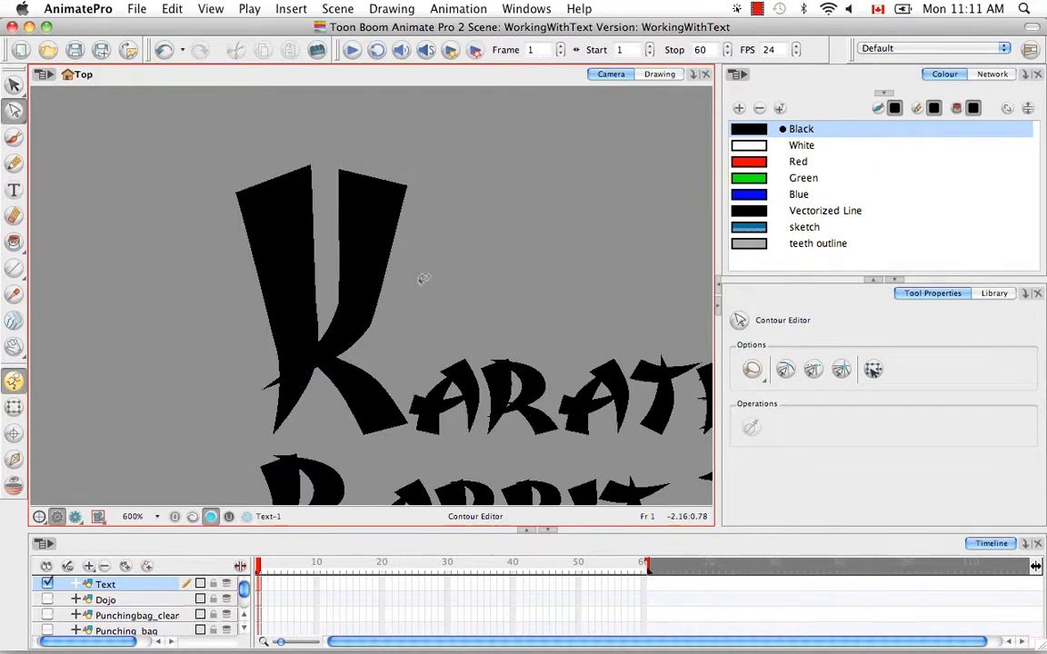
key("super+minus")
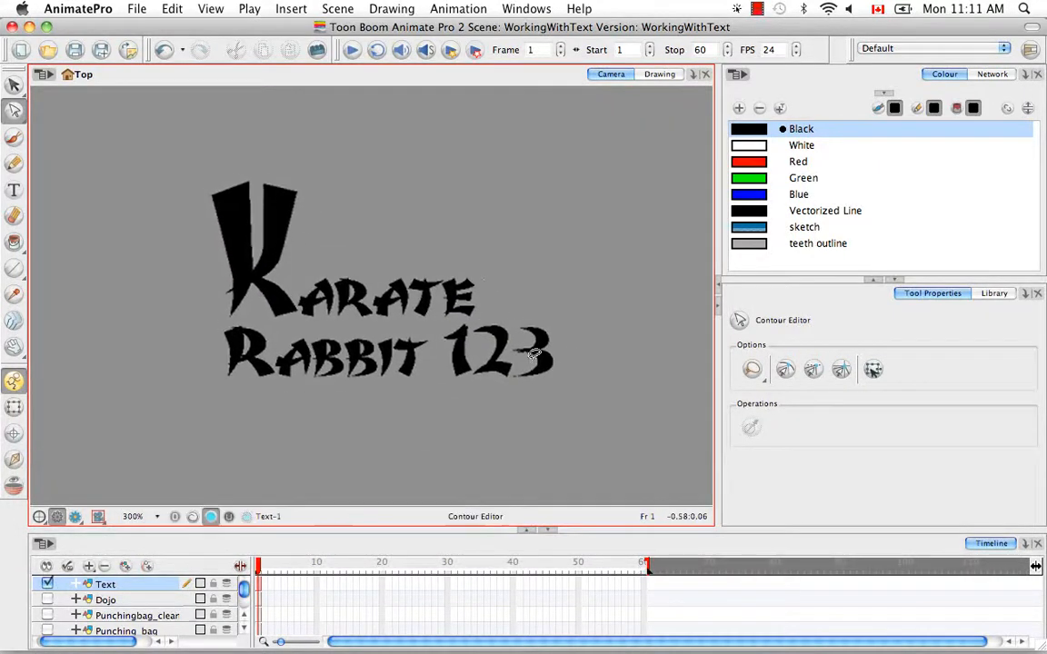